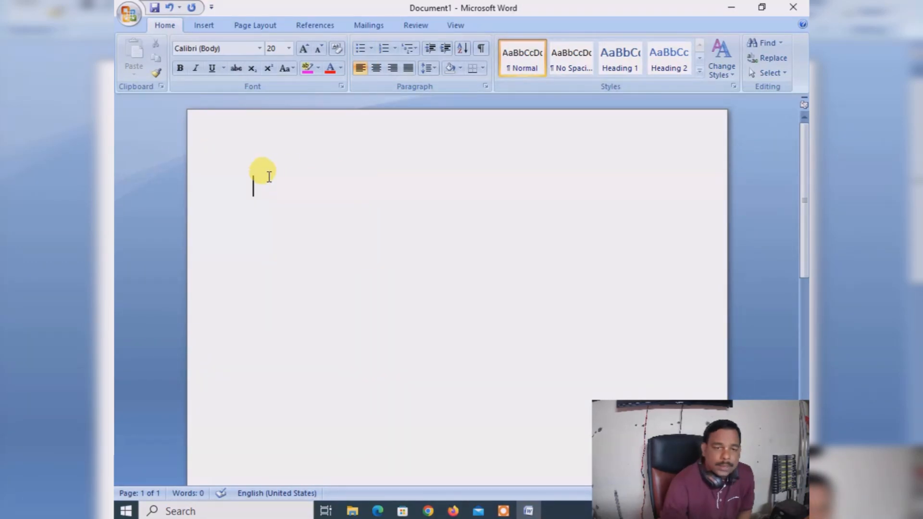
- Open the recent document Rathod Notes
{"action": "left_click", "coordinate": [129, 12]}
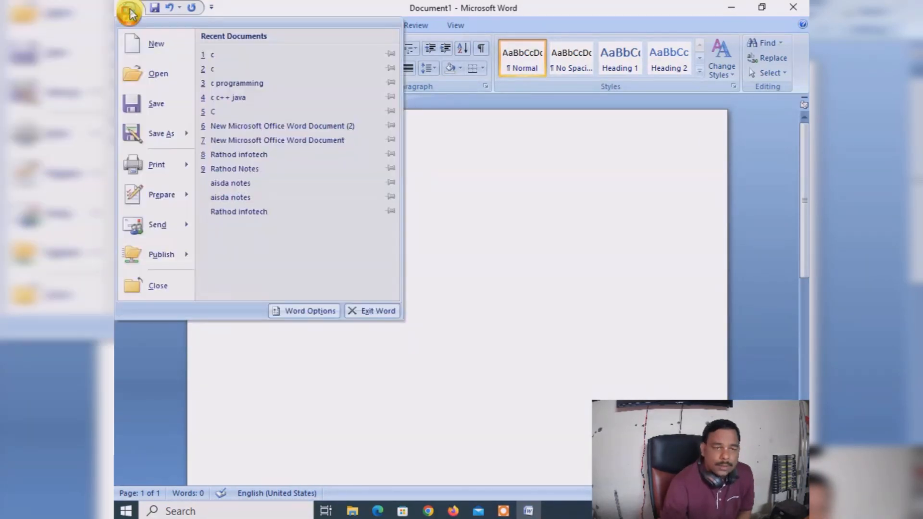
{"action": "left_click", "coordinate": [254, 169]}
- Apply arrow bullets to the Input, Perform, Output and Storage definitions below the STORAGE box
{"action": "scroll", "coordinate": [336, 212], "scroll_direction": "down", "scroll_amount": 5}
{"action": "left_click_drag", "start_coordinate": [245, 212], "coordinate": [644, 288]}
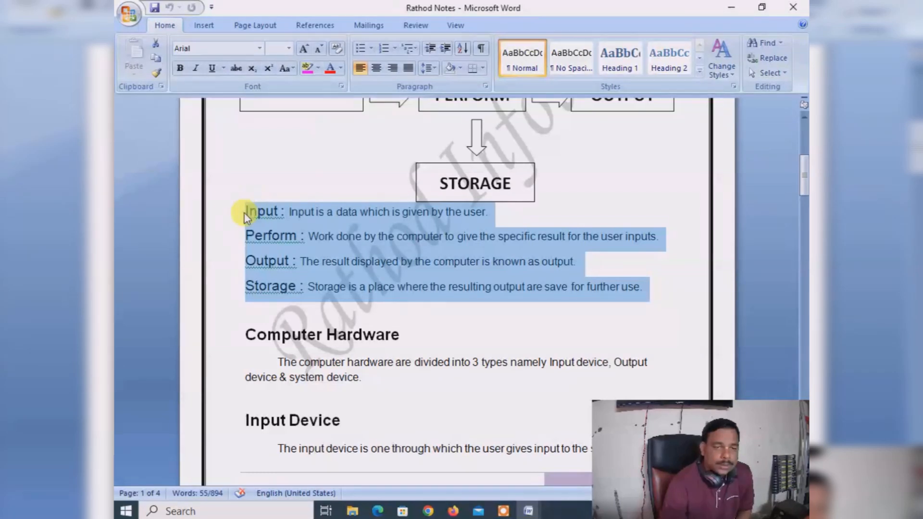
{"action": "left_click", "coordinate": [372, 48]}
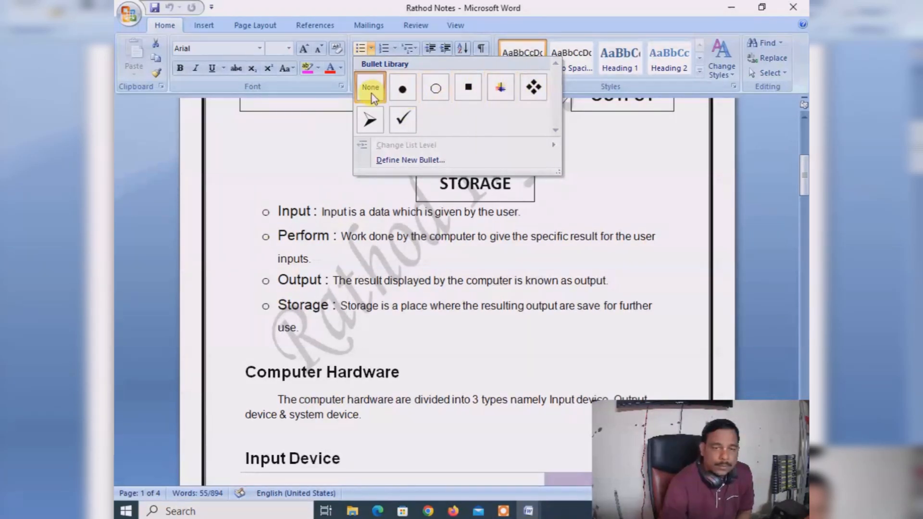
{"action": "left_click", "coordinate": [373, 122]}
{"action": "left_click", "coordinate": [267, 236]}
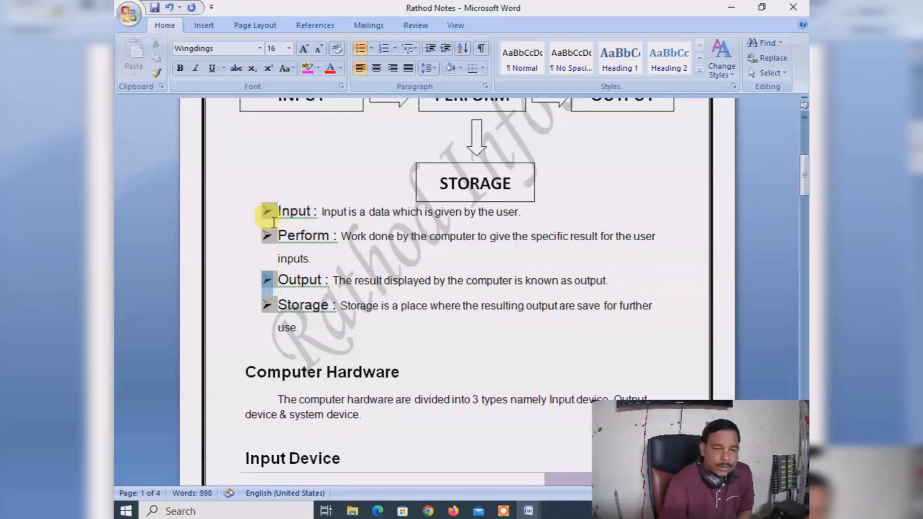
- Add the test items Dfkl;dfg, Dfgdf, Gdfg, Dgd and Dg to the bulleted list after the Storage definition
{"action": "left_click", "coordinate": [284, 280]}
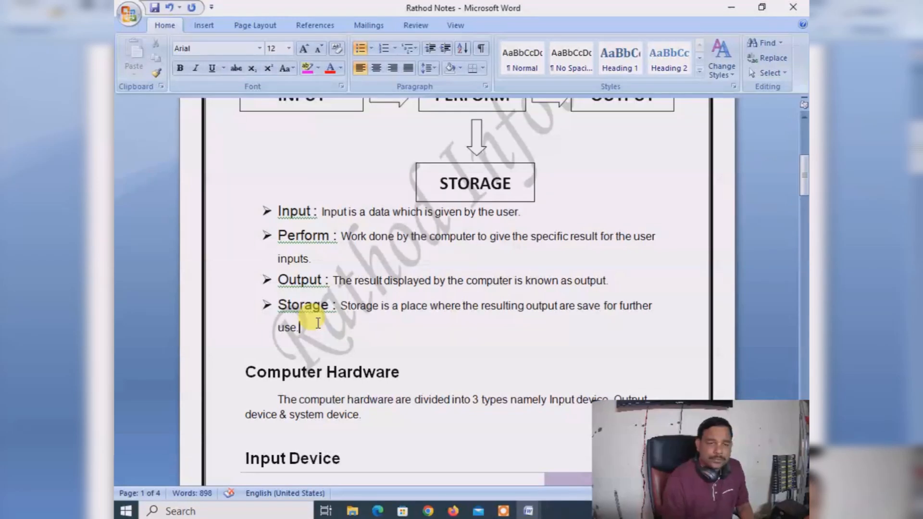
{"action": "key", "text": "Return"}
{"action": "type", "text": "Dfkl;dfg"}
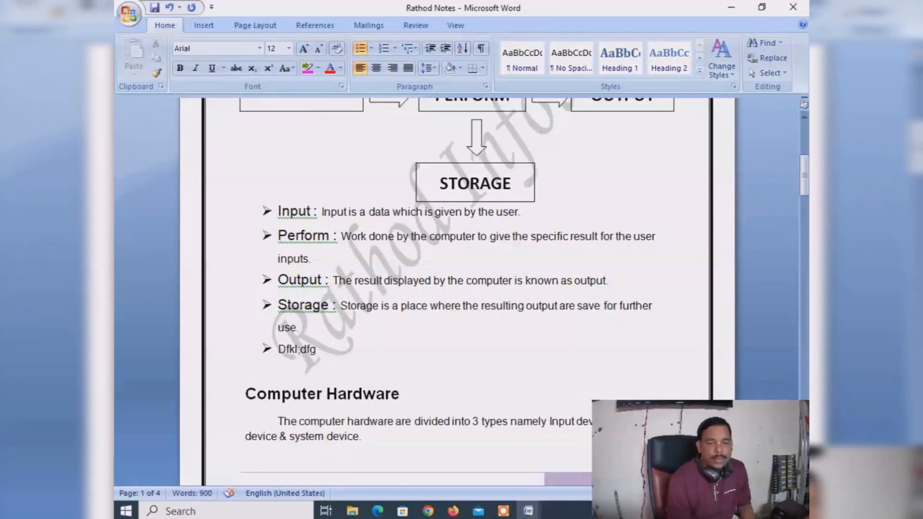
{"action": "key", "text": "Return"}
{"action": "type", "text": "dfgdf"}
{"action": "key", "text": "Return"}
{"action": "type", "text": "gdfg"}
{"action": "key", "text": "Return"}
{"action": "type", "text": "dgd"}
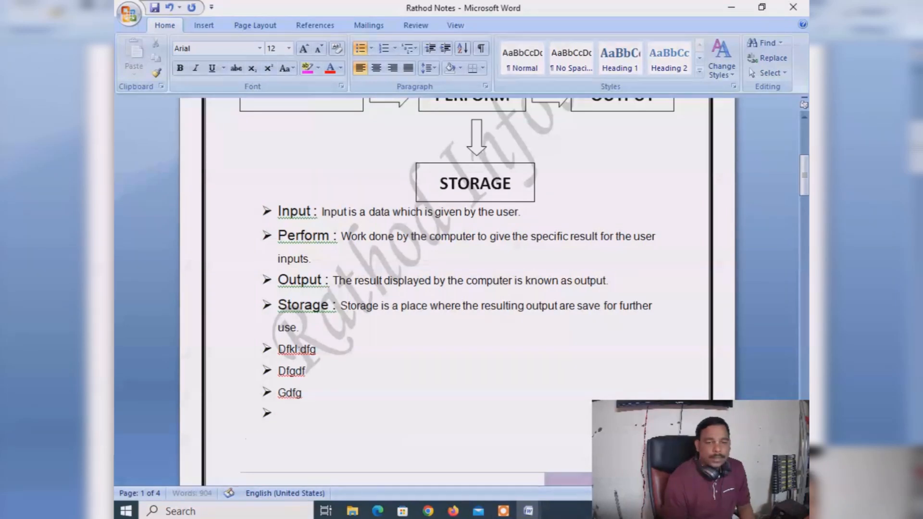
{"action": "key", "text": "Return"}
{"action": "type", "text": "dg"}
{"action": "key", "text": "Down"}
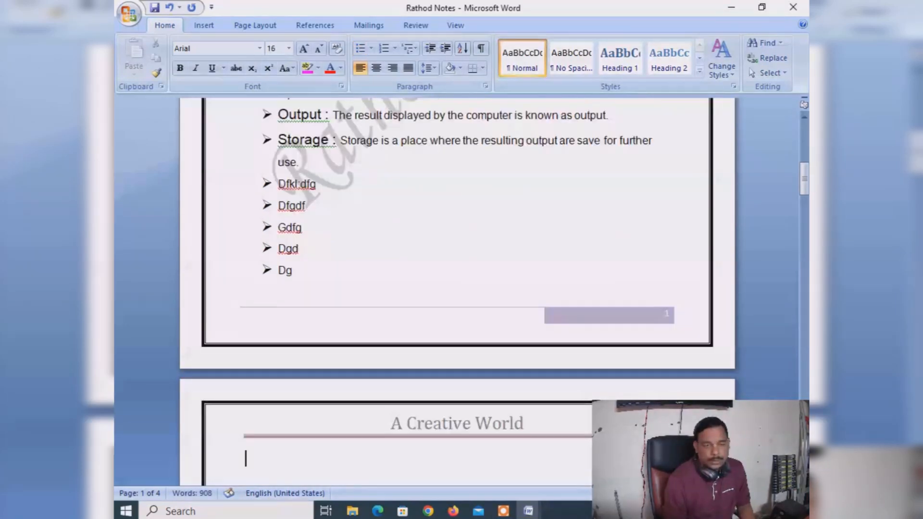
- Delete the five test items below the Storage definition
{"action": "key", "text": "BackSpace"}
{"action": "key", "text": "BackSpace"}
{"action": "key", "text": "BackSpace"}
{"action": "key", "text": "BackSpace"}
{"action": "key", "text": "BackSpace"}
{"action": "key", "text": "BackSpace"}
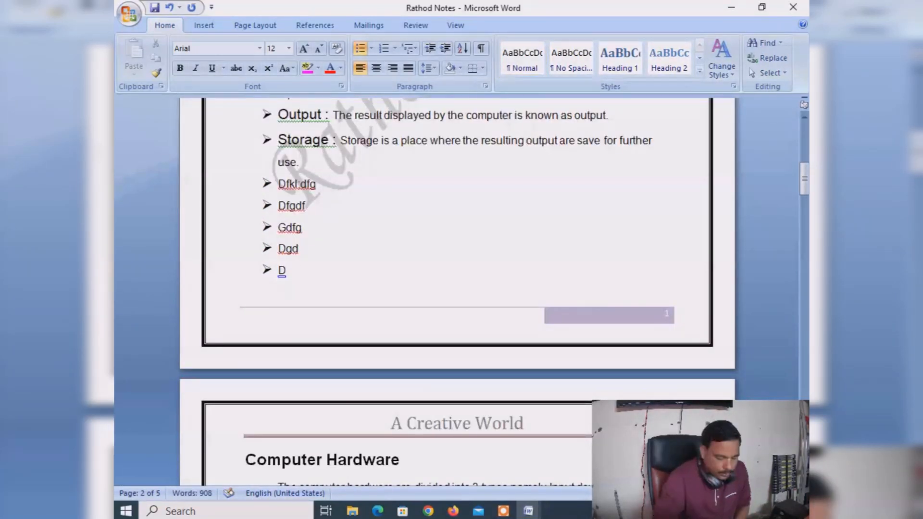
{"action": "key", "text": "BackSpace"}
{"action": "key", "text": "BackSpace"}
{"action": "key", "text": "BackSpace"}
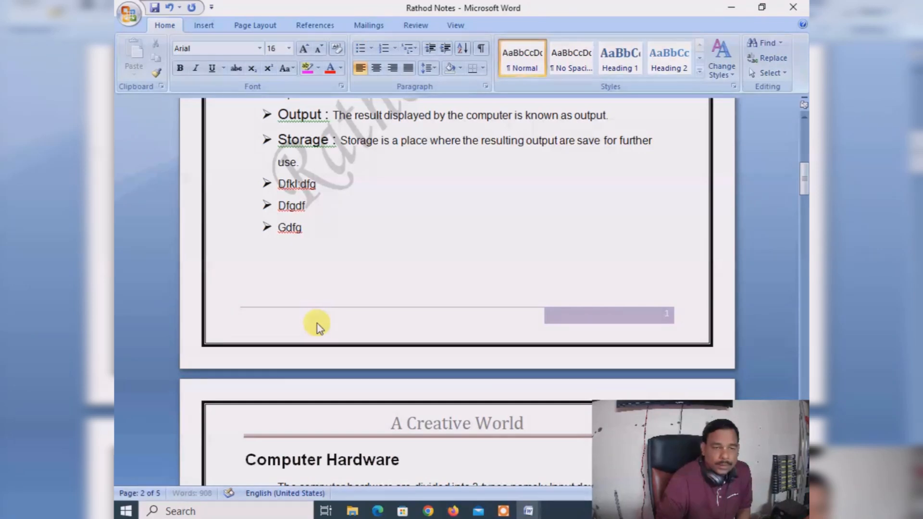
{"action": "key", "text": "BackSpace"}
{"action": "key", "text": "BackSpace"}
{"action": "key", "text": "BackSpace"}
{"action": "key", "text": "BackSpace"}
{"action": "key", "text": "BackSpace"}
{"action": "key", "text": "BackSpace"}
{"action": "key", "text": "BackSpace"}
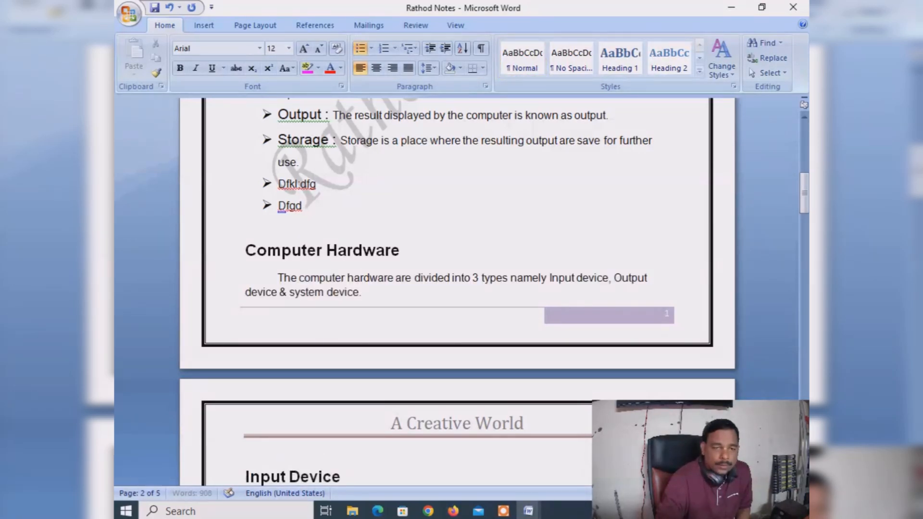
{"action": "key", "text": "BackSpace"}
{"action": "key", "text": "BackSpace"}
{"action": "key", "text": "BackSpace"}
{"action": "key", "text": "BackSpace"}
{"action": "key", "text": "BackSpace"}
{"action": "key", "text": "BackSpace"}
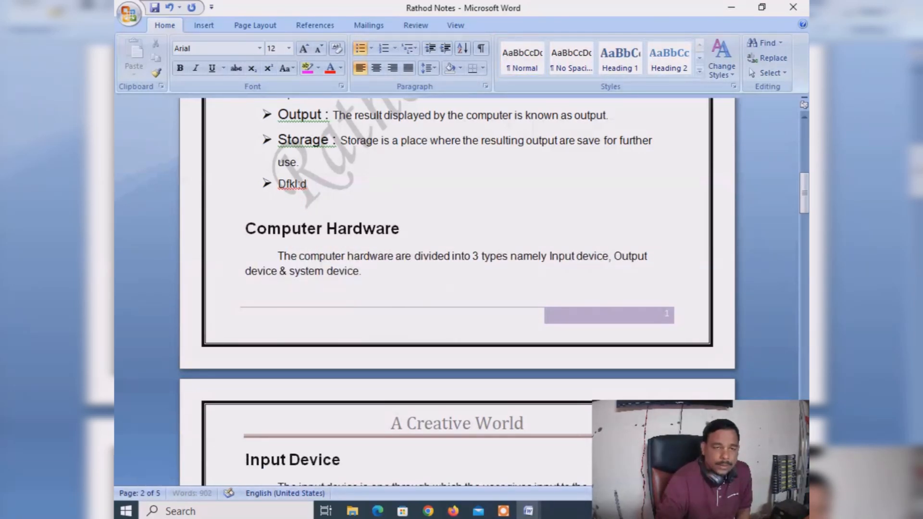
{"action": "key", "text": "BackSpace"}
{"action": "key", "text": "BackSpace"}
{"action": "key", "text": "BackSpace"}
{"action": "key", "text": "BackSpace"}
{"action": "key", "text": "BackSpace"}
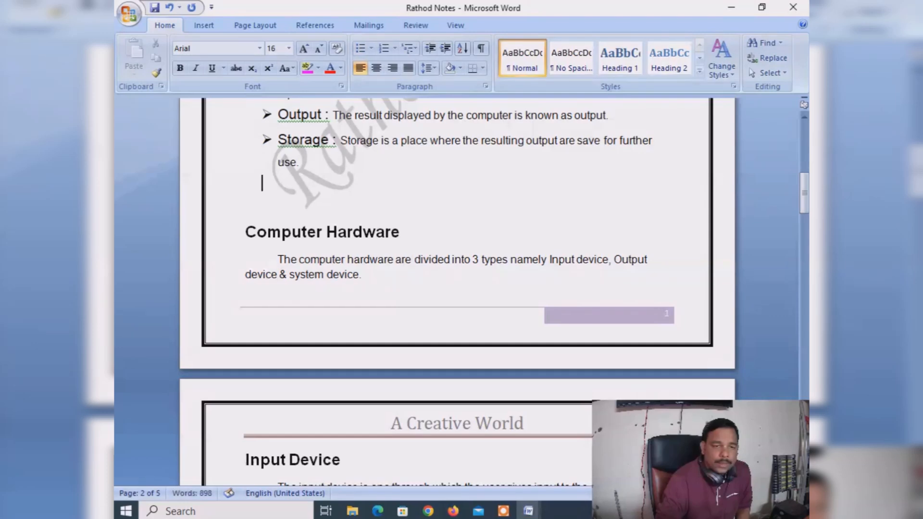
{"action": "key", "text": "BackSpace"}
- Change the bullets of the Input, Perform, Output and Storage definitions to check marks
{"action": "scroll", "coordinate": [330, 313], "scroll_direction": "up", "scroll_amount": 6}
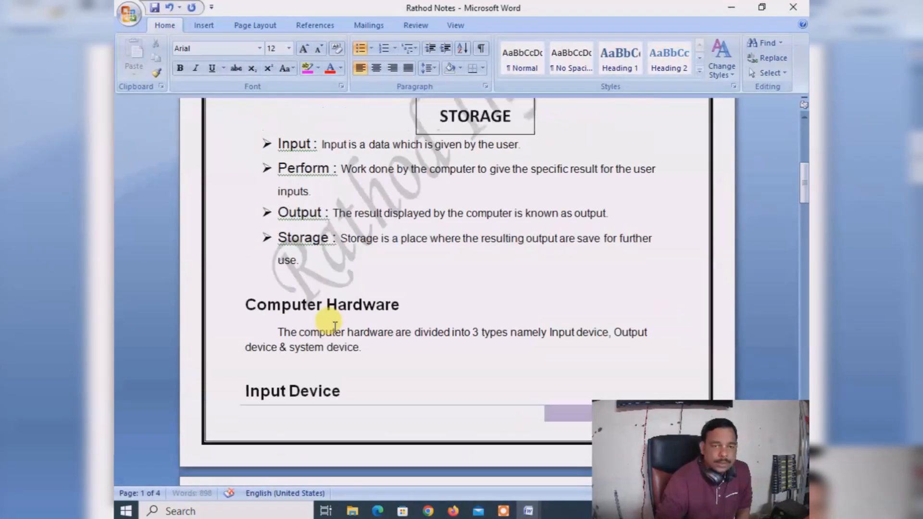
{"action": "left_click_drag", "start_coordinate": [278, 241], "coordinate": [315, 339]}
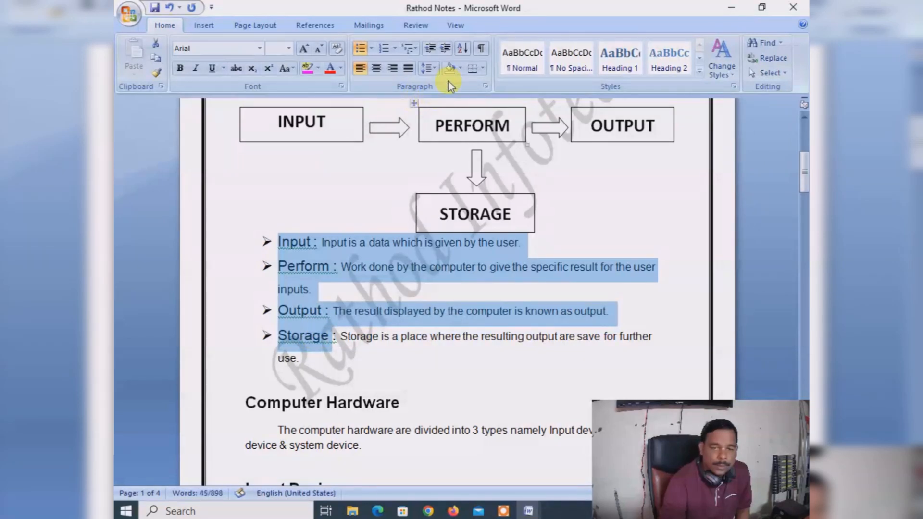
{"action": "left_click", "coordinate": [371, 48]}
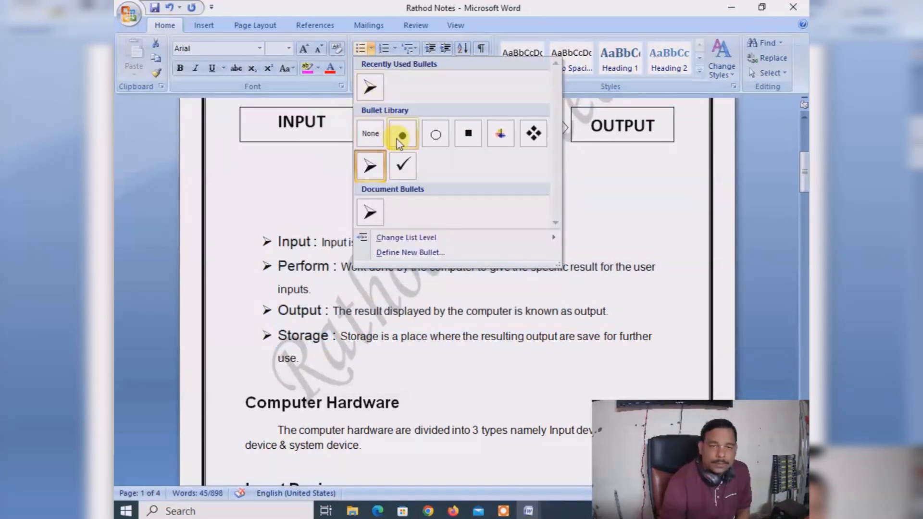
{"action": "left_click", "coordinate": [405, 166]}
- Add the test items Fghf, Fghf, Ghfgh and f to the check-marked list after the Storage definition
{"action": "left_click", "coordinate": [322, 365]}
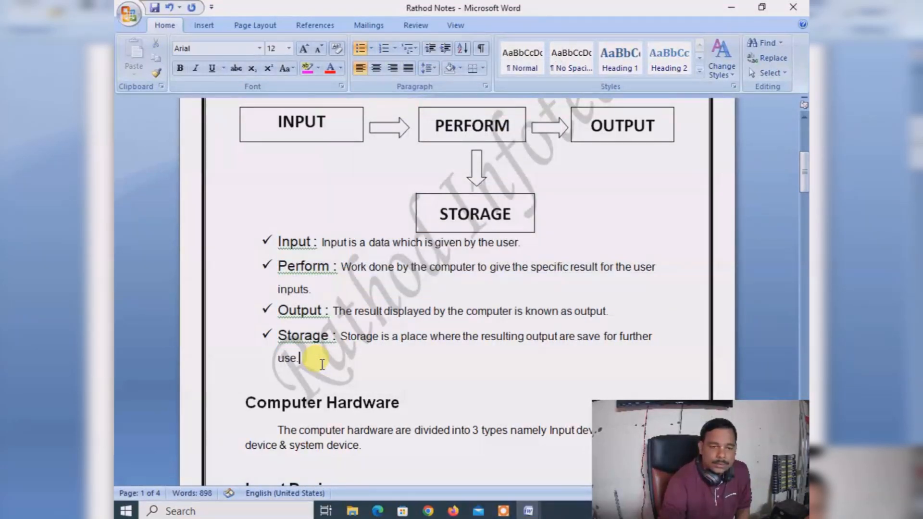
{"action": "key", "text": "Return"}
{"action": "type", "text": "Fghf"}
{"action": "key", "text": "Return"}
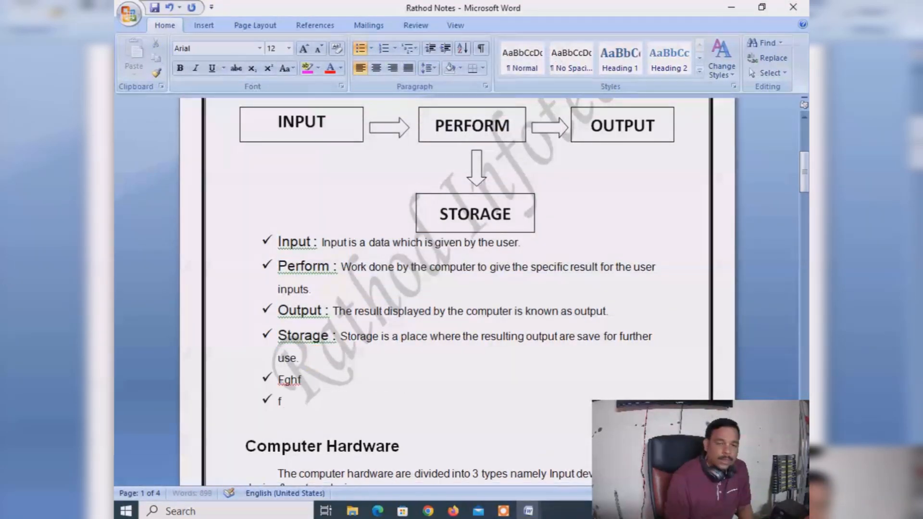
{"action": "type", "text": "Fghf"}
{"action": "key", "text": "Return"}
{"action": "type", "text": "ghfgh"}
{"action": "key", "text": "Return"}
{"action": "type", "text": "f"}
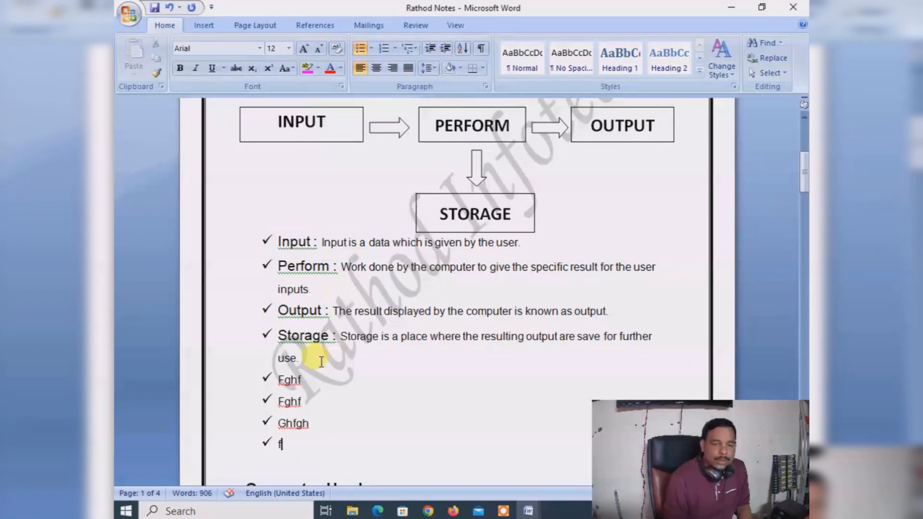
- Delete the check-marked test items and the blank line above the Computer Hardware heading
{"action": "double_click", "coordinate": [275, 443]}
{"action": "left_click_drag", "start_coordinate": [275, 443], "coordinate": [250, 377]}
{"action": "key", "text": "BackSpace"}
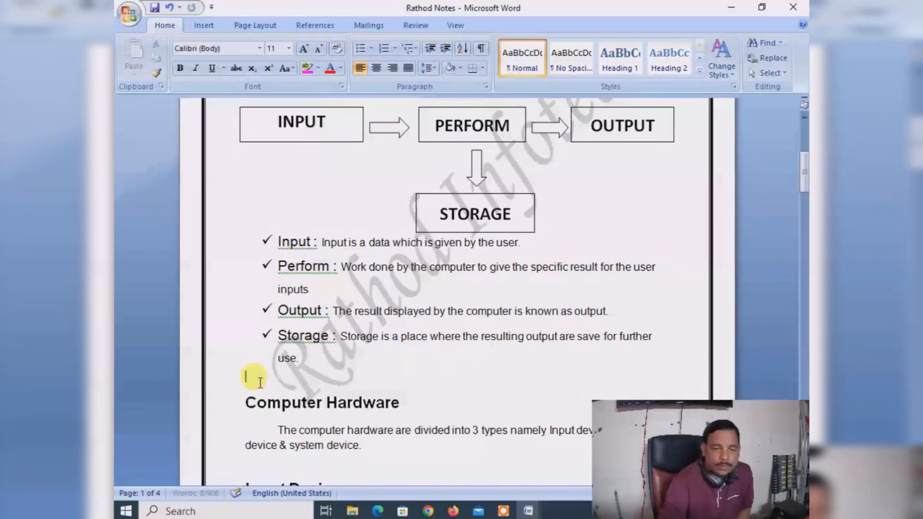
{"action": "key", "text": "BackSpace"}
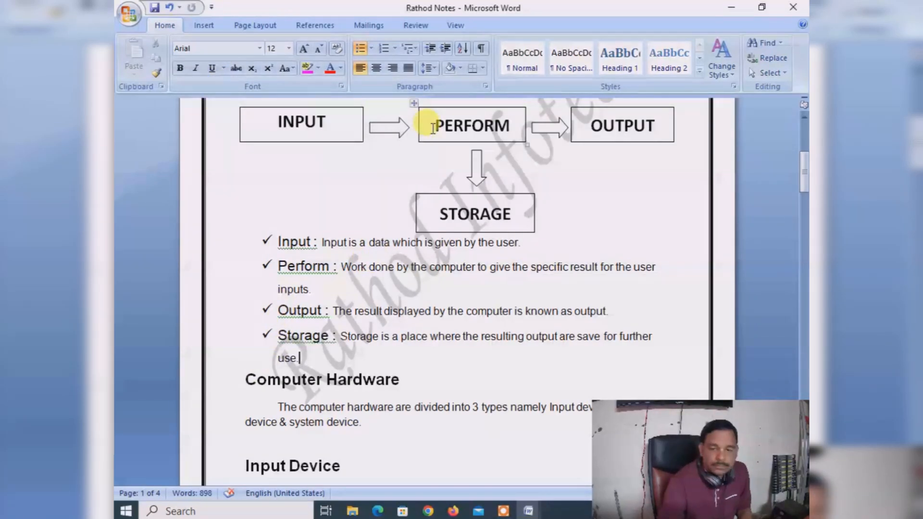
- Number the definitions list in the 1., 2., 3. format and add the test items Uyryrty, Ryr, Tyrt, Yrtyrt and yr
{"action": "left_click", "coordinate": [394, 49]}
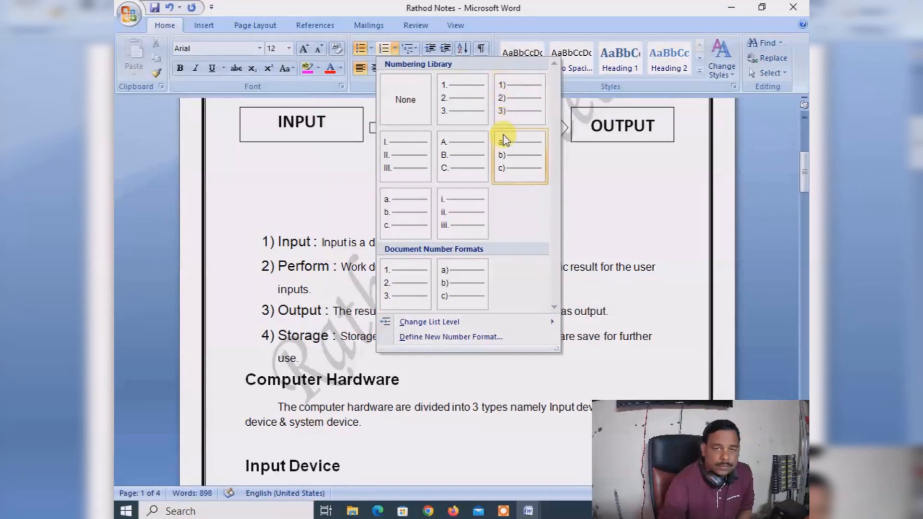
{"action": "left_click", "coordinate": [463, 99]}
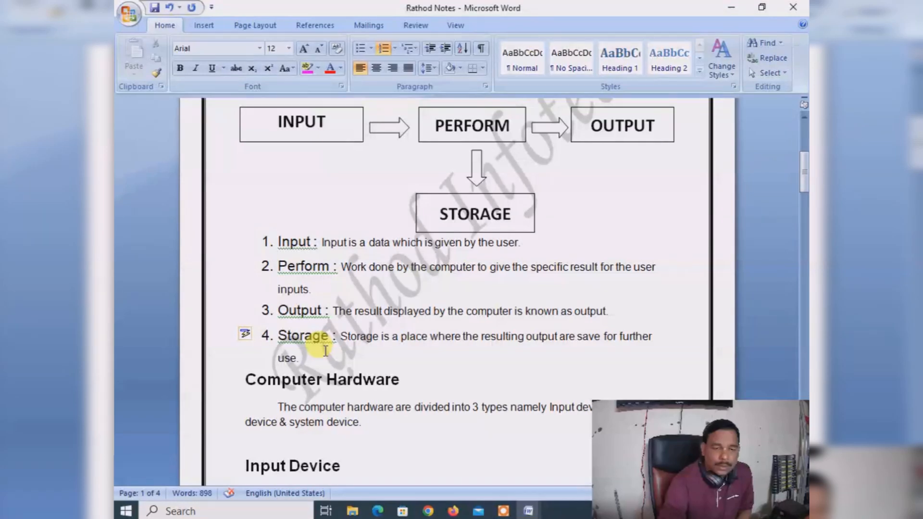
{"action": "key", "text": "Return"}
{"action": "type", "text": "uyryrty"}
{"action": "key", "text": "Return"}
{"action": "type", "text": "r"}
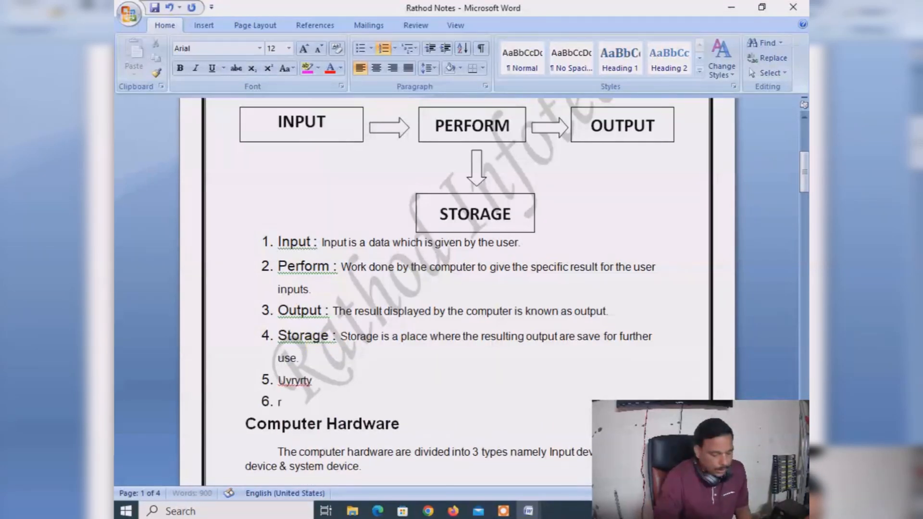
{"action": "type", "text": "yr"}
{"action": "key", "text": "Return"}
{"action": "type", "text": "tyrt"}
{"action": "key", "text": "Return"}
{"action": "type", "text": "yrtyrt"}
{"action": "key", "text": "Return"}
{"action": "type", "text": "yr"}
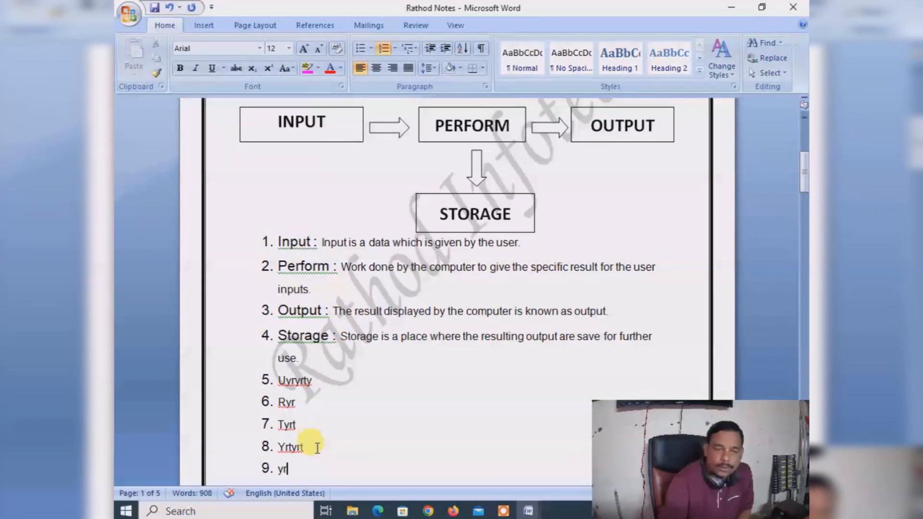
- Delete the numbered test items 5 to 9
{"action": "left_click_drag", "start_coordinate": [294, 472], "coordinate": [269, 390]}
{"action": "key", "text": "BackSpace"}
- Change the numbering of the Input, Perform, Output and Storage definitions to the a., b., c. format
{"action": "left_click_drag", "start_coordinate": [307, 359], "coordinate": [262, 247]}
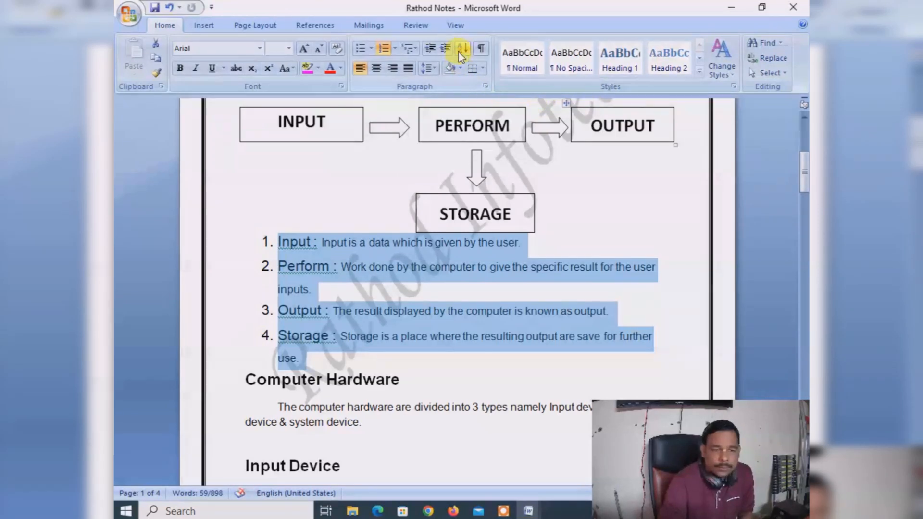
{"action": "left_click", "coordinate": [395, 49]}
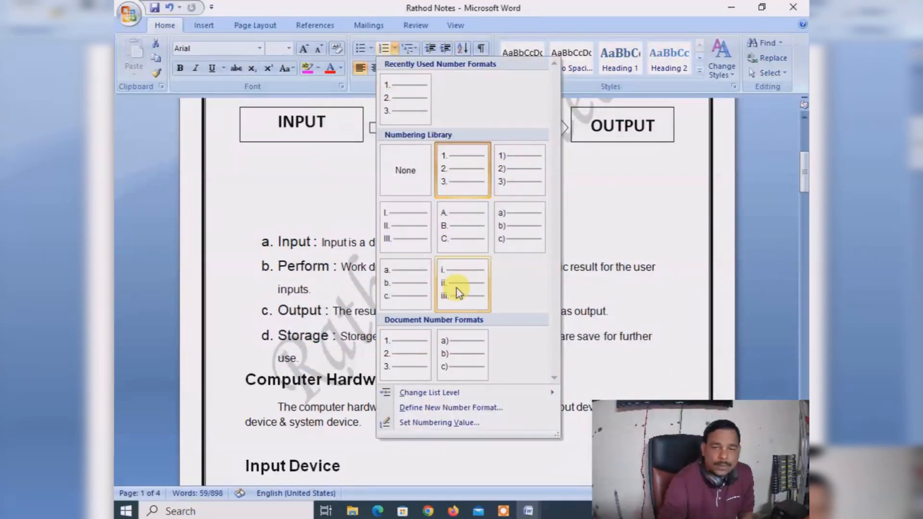
{"action": "left_click", "coordinate": [411, 287]}
- Add the test items Terter, Erte, Rtert and ert to the lettered list after the Storage definition
{"action": "left_click", "coordinate": [315, 359]}
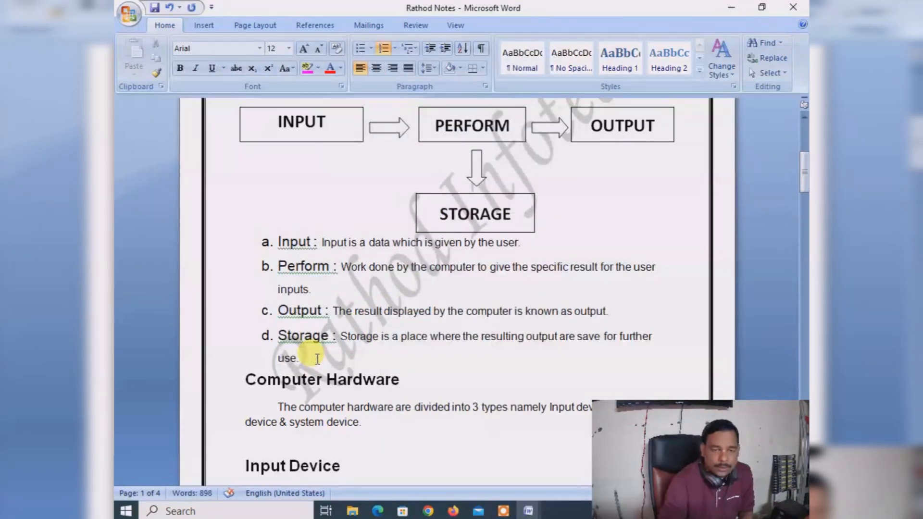
{"action": "key", "text": "Return"}
{"action": "type", "text": "Terter"}
{"action": "key", "text": "Return"}
{"action": "type", "text": "erte"}
{"action": "key", "text": "Return"}
{"action": "type", "text": "Rtert"}
{"action": "key", "text": "Return"}
{"action": "type", "text": "ert"}
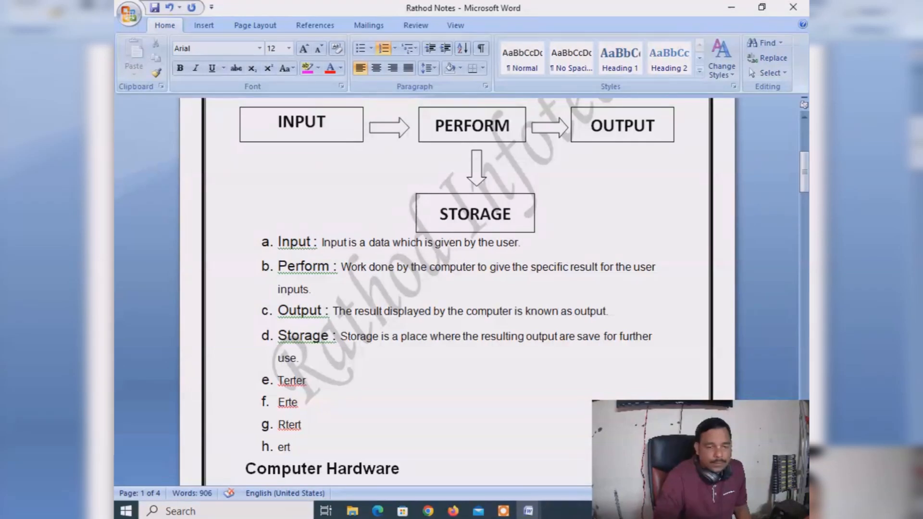
- Delete the lettered test items and insert a blank line above the Computer Hardware heading
{"action": "left_click_drag", "start_coordinate": [303, 445], "coordinate": [272, 392]}
{"action": "key", "text": "Delete"}
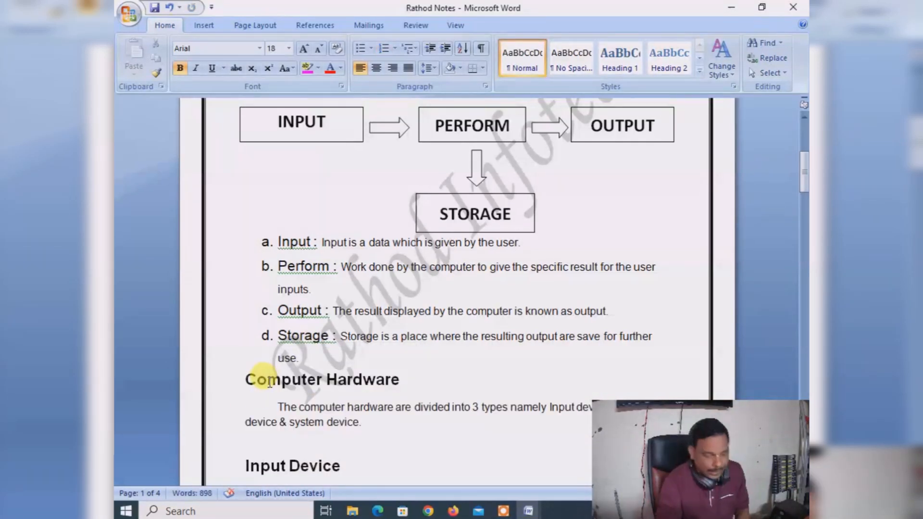
{"action": "key", "text": "Return"}
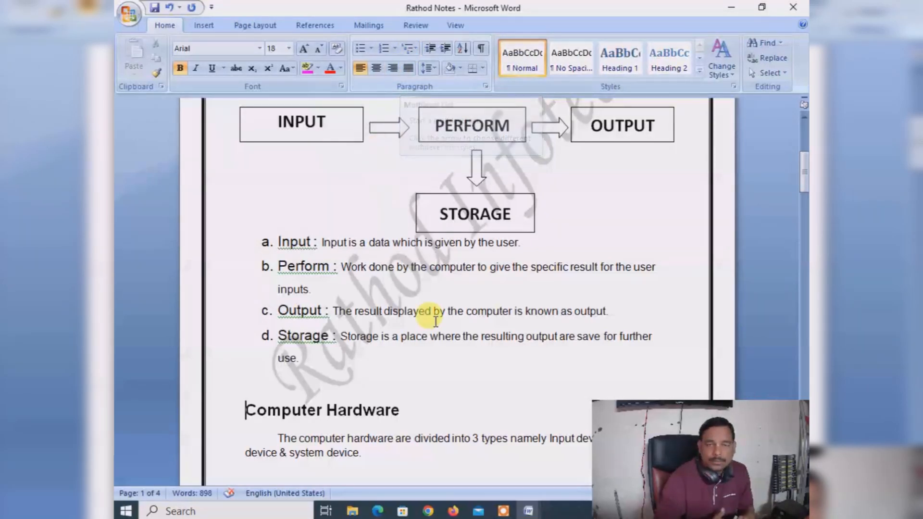
- Change the System Devices list from STORAGE DEVICES to PCI Cards to arrow bullets
{"action": "scroll", "coordinate": [355, 240], "scroll_direction": "down", "scroll_amount": 5}
{"action": "scroll", "coordinate": [364, 302], "scroll_direction": "down", "scroll_amount": 13}
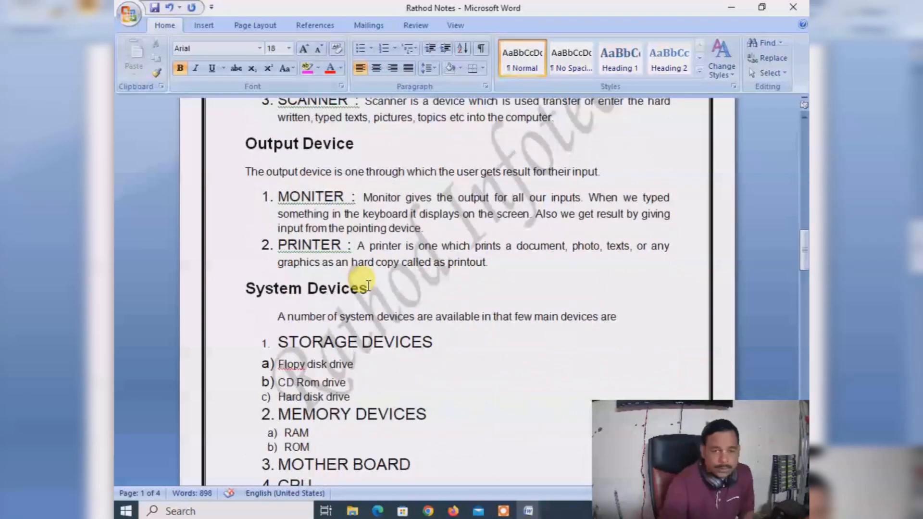
{"action": "scroll", "coordinate": [361, 293], "scroll_direction": "down", "scroll_amount": 3}
{"action": "scroll", "coordinate": [356, 289], "scroll_direction": "up", "scroll_amount": 5}
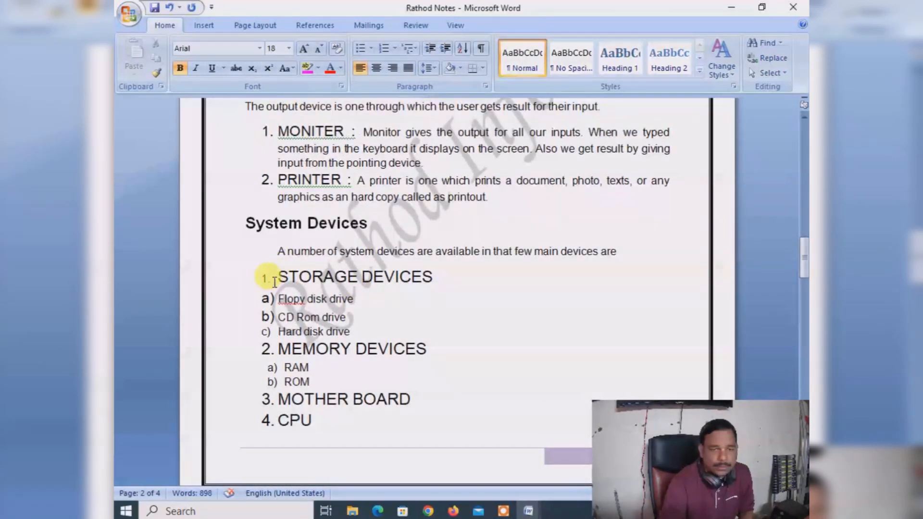
{"action": "left_click_drag", "start_coordinate": [276, 277], "coordinate": [367, 391]}
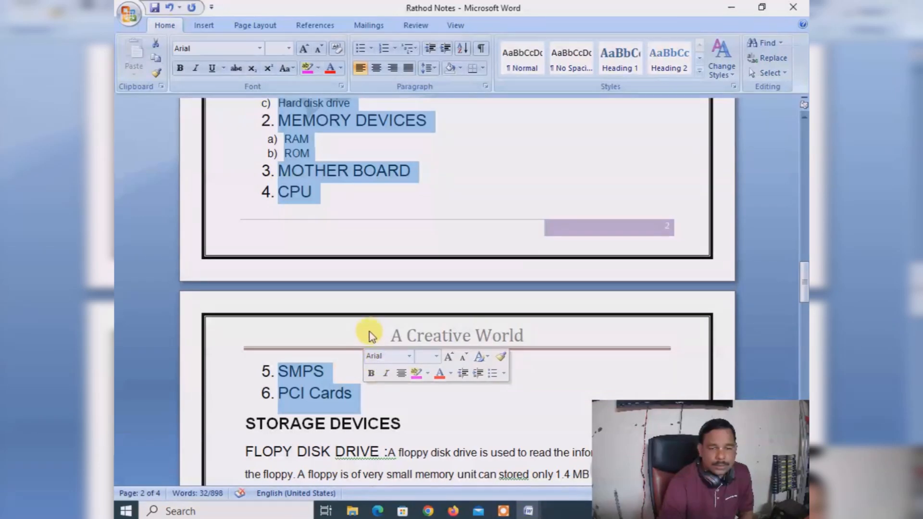
{"action": "scroll", "coordinate": [368, 325], "scroll_direction": "up", "scroll_amount": 4}
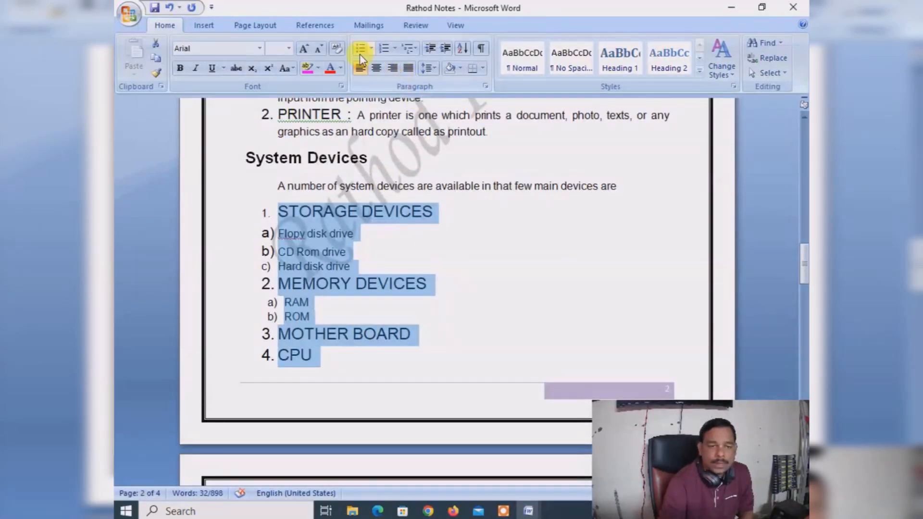
{"action": "left_click", "coordinate": [372, 48]}
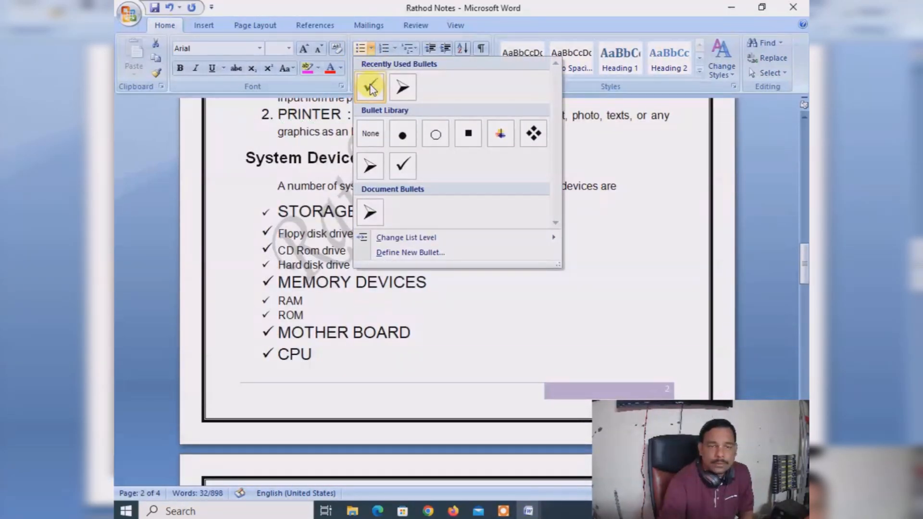
{"action": "left_click", "coordinate": [399, 88]}
{"action": "scroll", "coordinate": [397, 207], "scroll_direction": "down", "scroll_amount": 5}
{"action": "scroll", "coordinate": [398, 207], "scroll_direction": "up", "scroll_amount": 5}
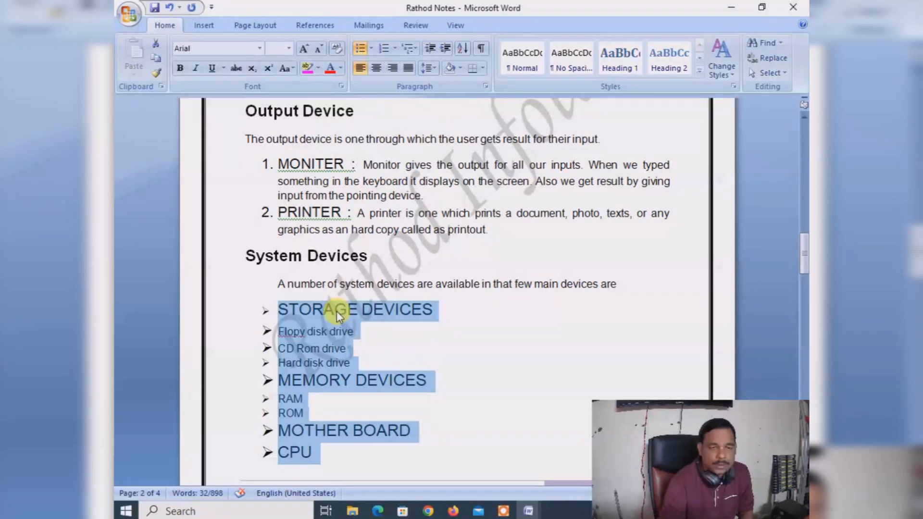
- Apply the current multilevel list format with arrow, circle and square bullets to the System Devices list
{"action": "left_click", "coordinate": [417, 50]}
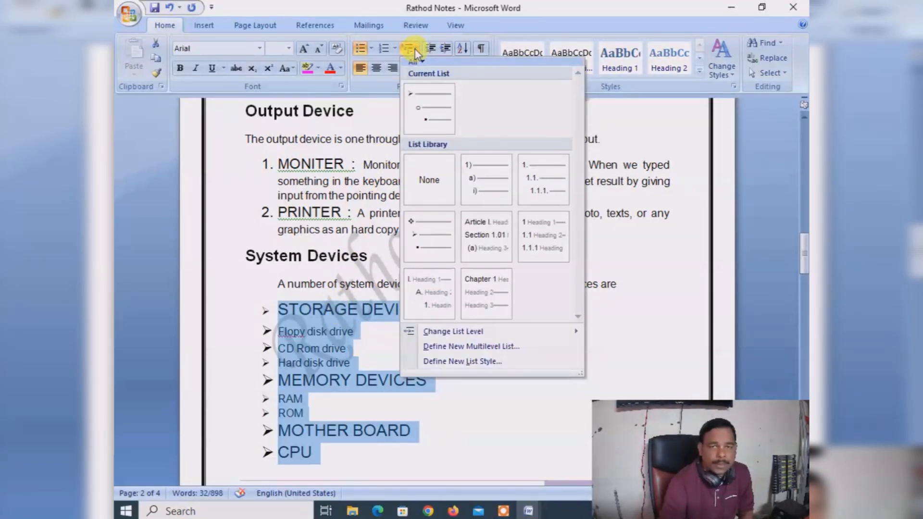
{"action": "mouse_move", "coordinate": [426, 102]}
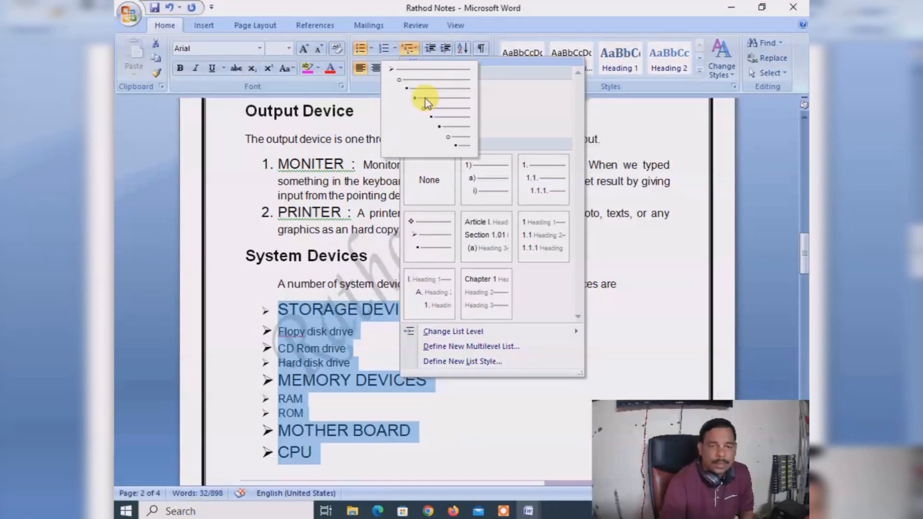
{"action": "left_click", "coordinate": [428, 99]}
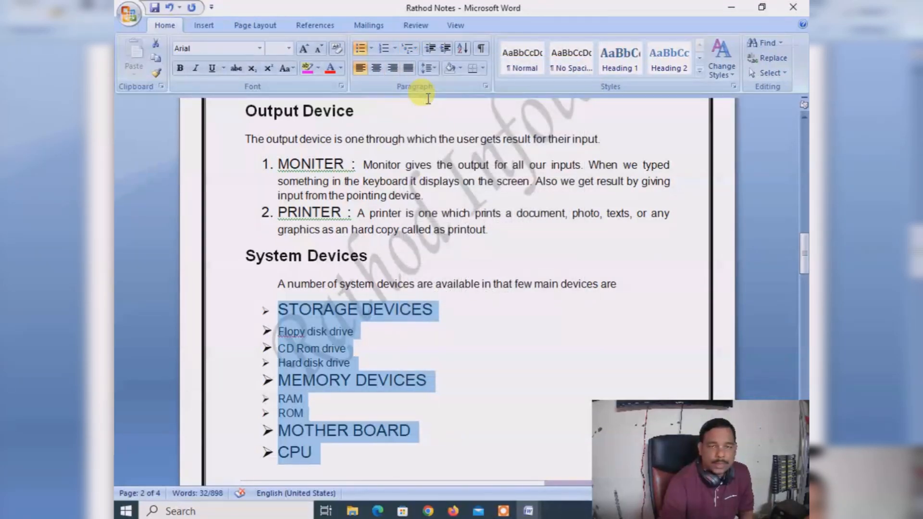
{"action": "left_click", "coordinate": [345, 363]}
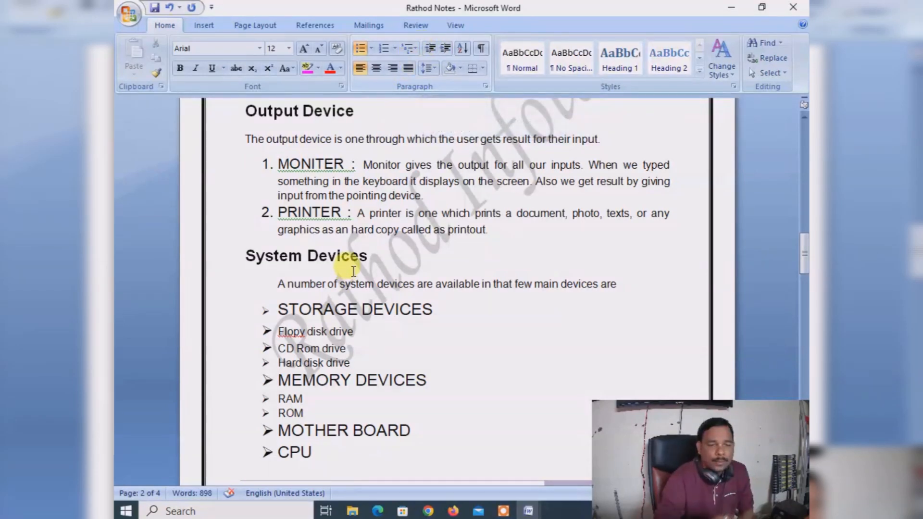
- Indent the introductory sentence under the System Devices heading by four tab stops
{"action": "left_click", "coordinate": [281, 284]}
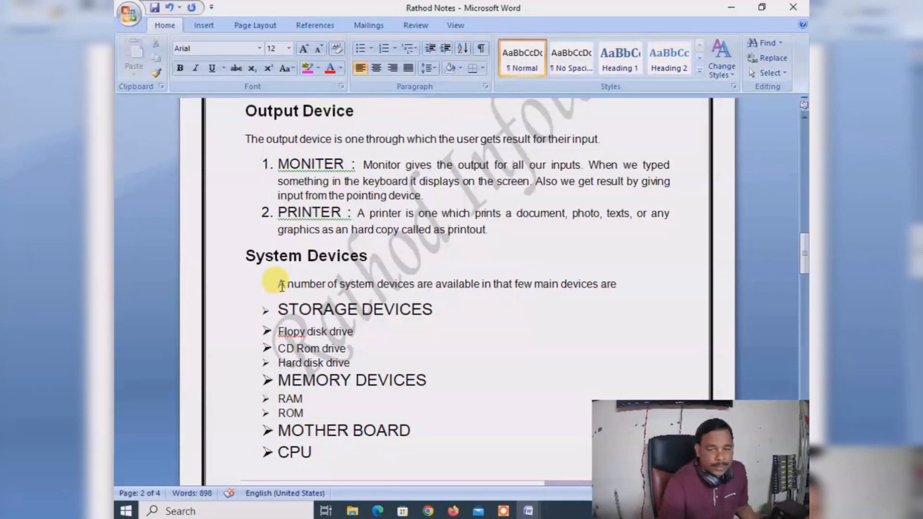
{"action": "key", "text": "Tab"}
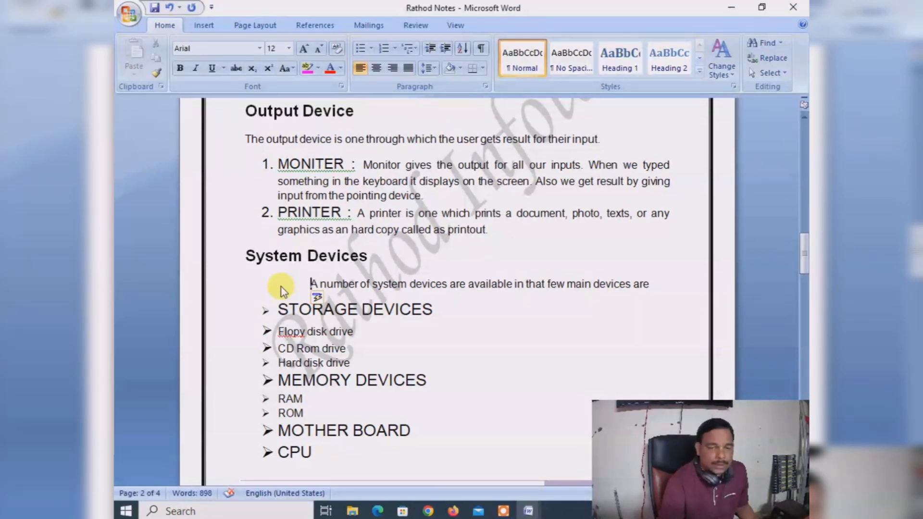
{"action": "key", "text": "Tab"}
{"action": "key", "text": "Tab"}
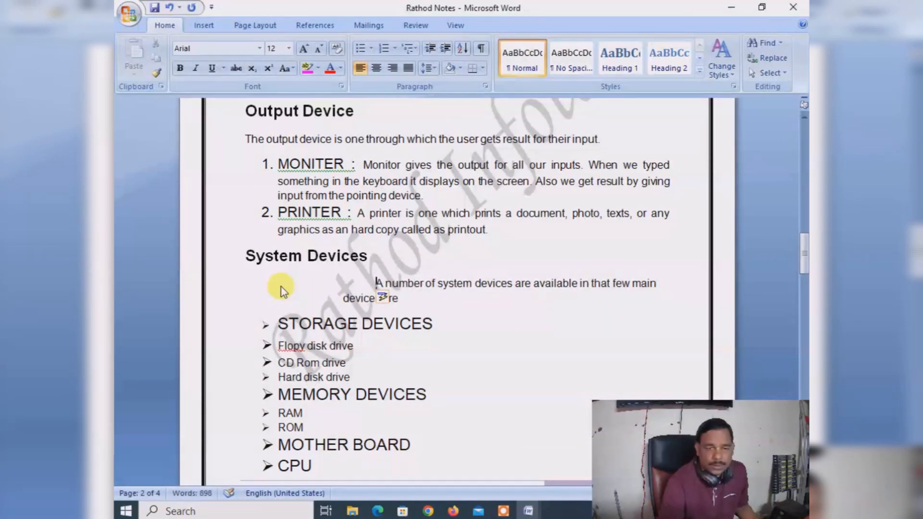
{"action": "key", "text": "Tab"}
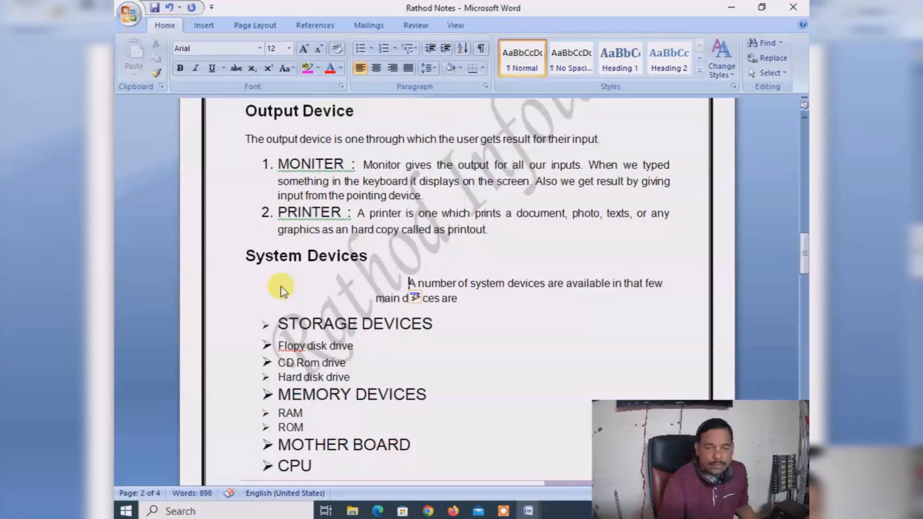
- Remove the added indents from the introductory sentence under the System Devices heading
{"action": "key", "text": "BackSpace"}
{"action": "key", "text": "BackSpace"}
{"action": "key", "text": "BackSpace"}
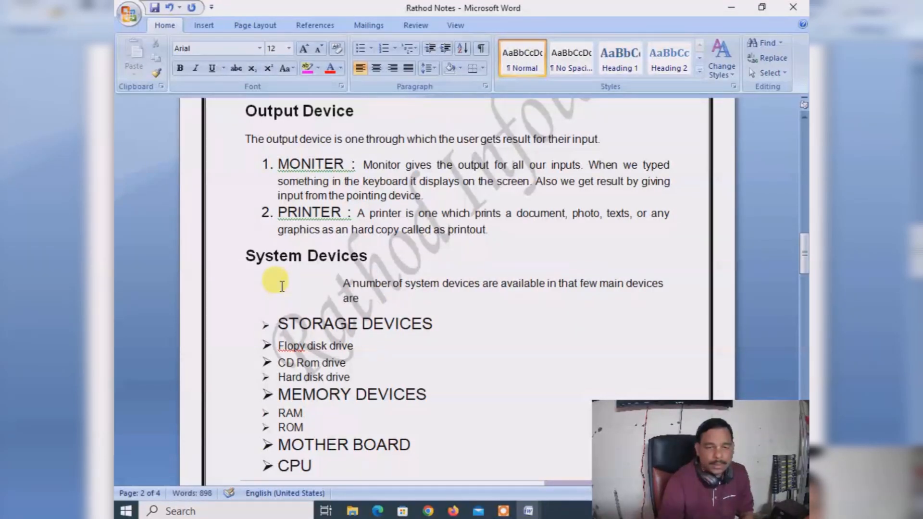
{"action": "key", "text": "BackSpace"}
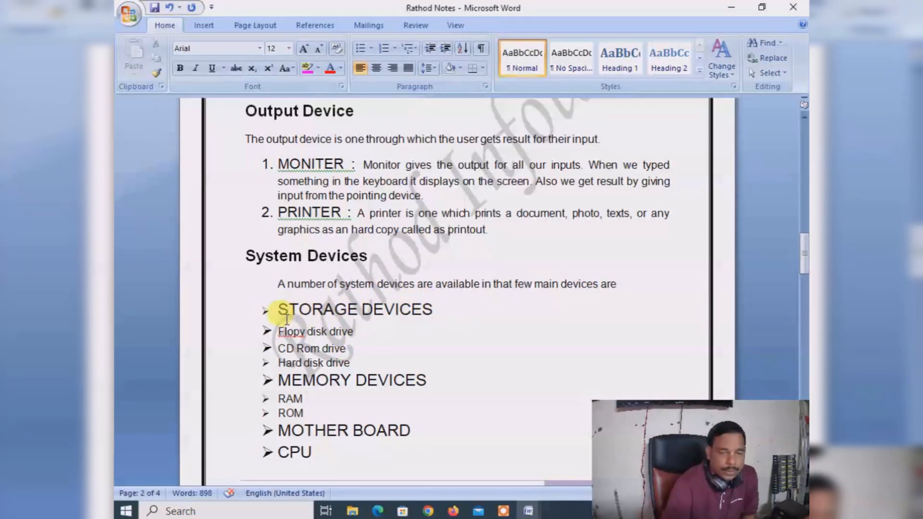
- Demote the Flopy disk drive, CD Rom drive and Hard disk drive bullets one level and select the RAM and ROM bullets
{"action": "left_click_drag", "start_coordinate": [280, 332], "coordinate": [349, 361]}
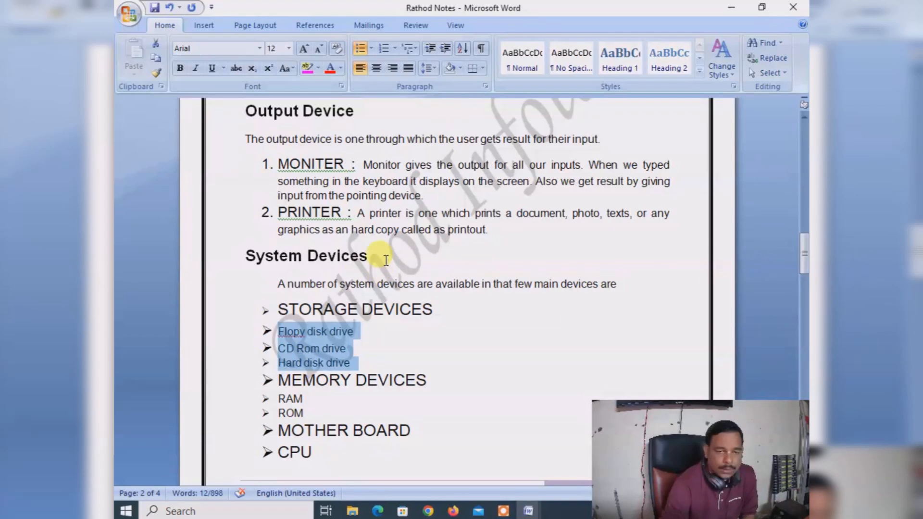
{"action": "left_click", "coordinate": [446, 48]}
{"action": "left_click", "coordinate": [423, 338]}
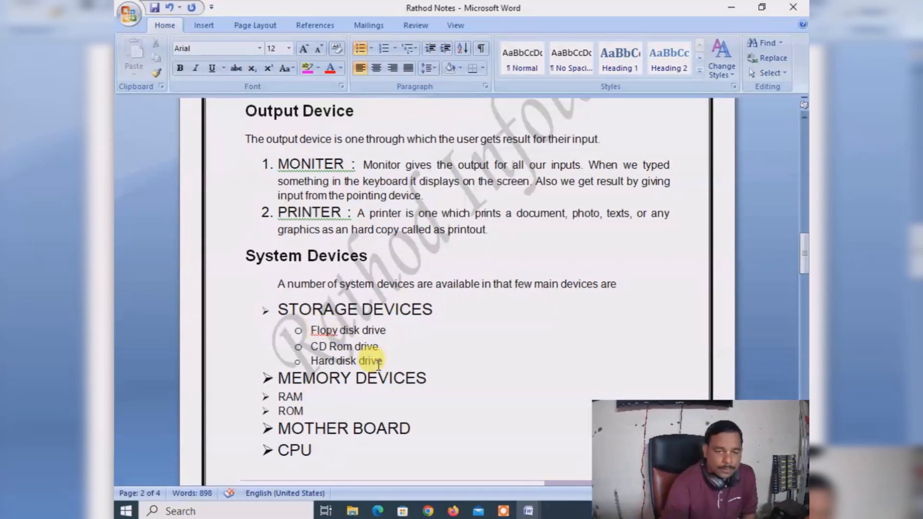
{"action": "scroll", "coordinate": [365, 344], "scroll_direction": "down", "scroll_amount": 1}
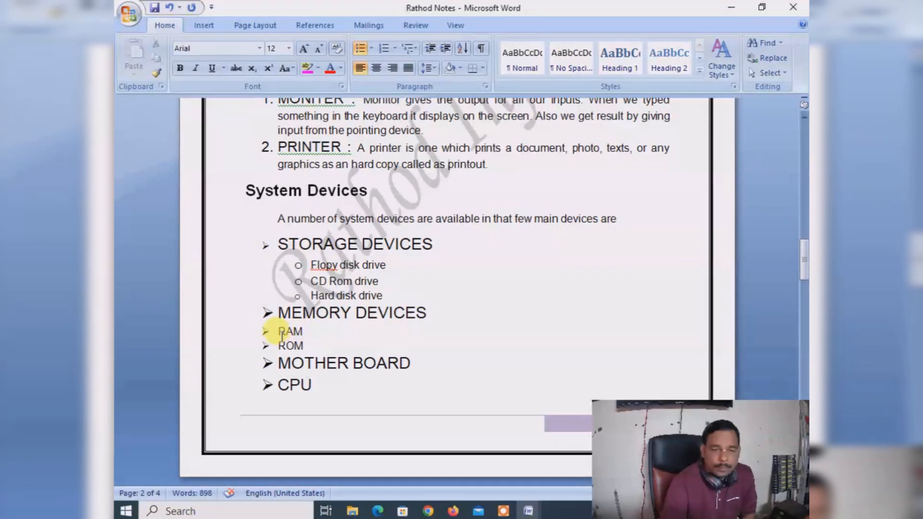
{"action": "left_click_drag", "start_coordinate": [280, 332], "coordinate": [303, 342]}
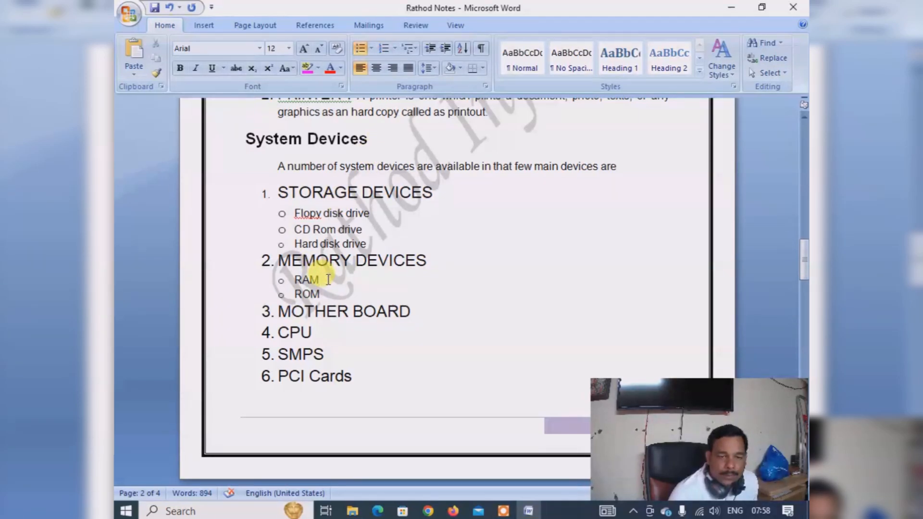
- Add the items DRAM, ERAM and EPRAM below RAM in the MEMORY DEVICES sublist
{"action": "left_click", "coordinate": [329, 280]}
{"action": "key", "text": "Return"}
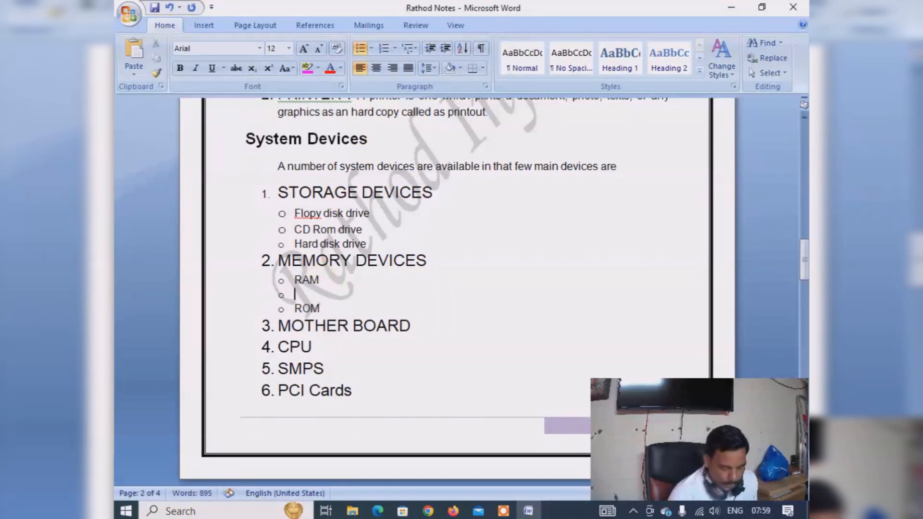
{"action": "type", "text": "DRAM"}
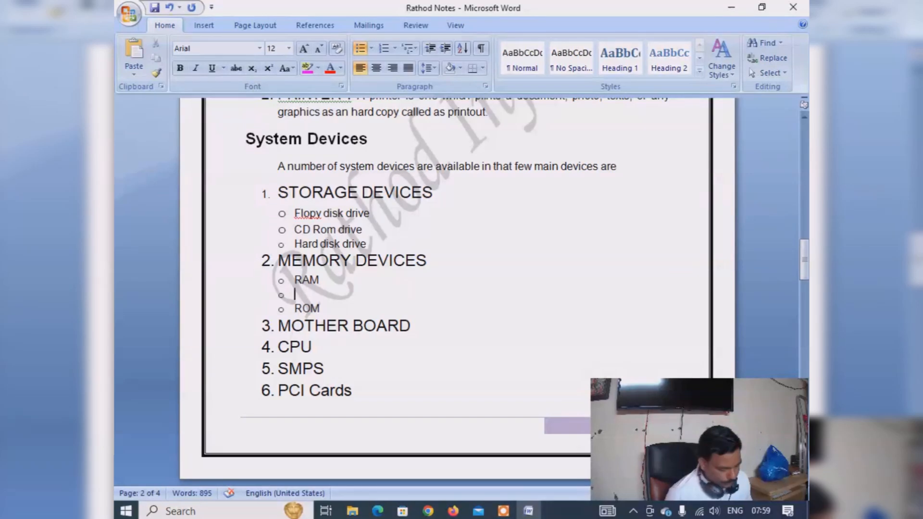
{"action": "key", "text": "Return"}
{"action": "type", "text": "ERAM"}
{"action": "key", "text": "Return"}
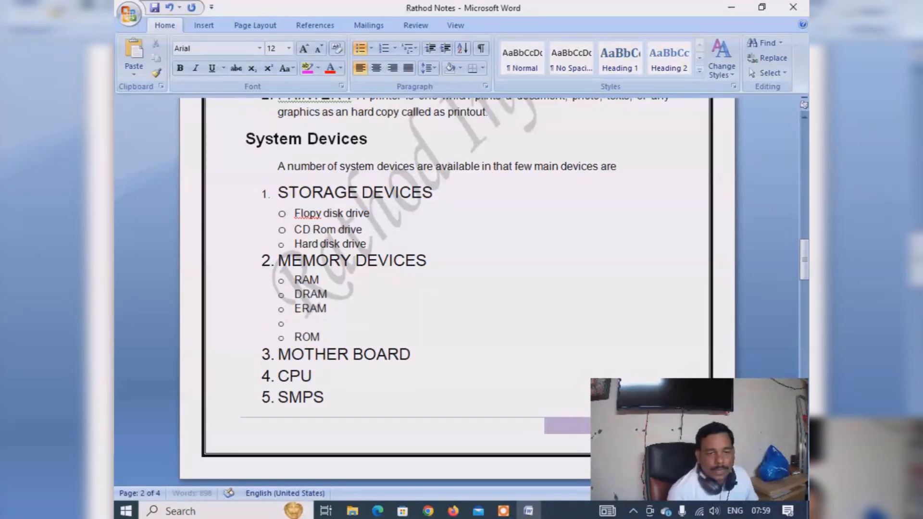
{"action": "type", "text": "EPRAM"}
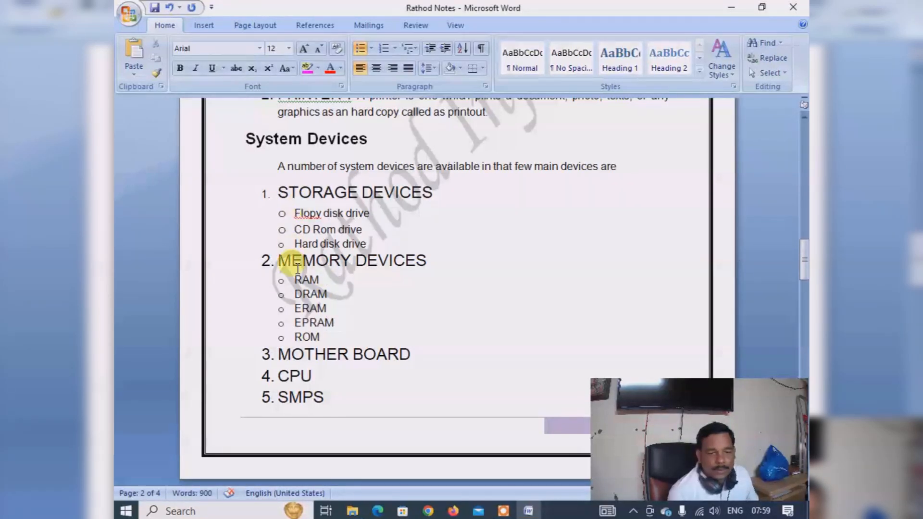
- Demote DRAM, ERAM and EPRAM one list level beneath RAM
{"action": "left_click_drag", "start_coordinate": [293, 290], "coordinate": [330, 321]}
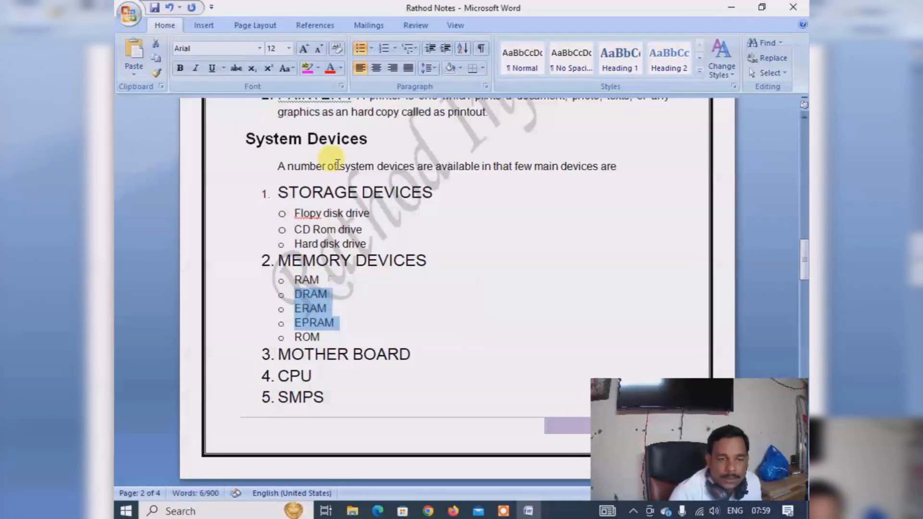
{"action": "left_click", "coordinate": [452, 51]}
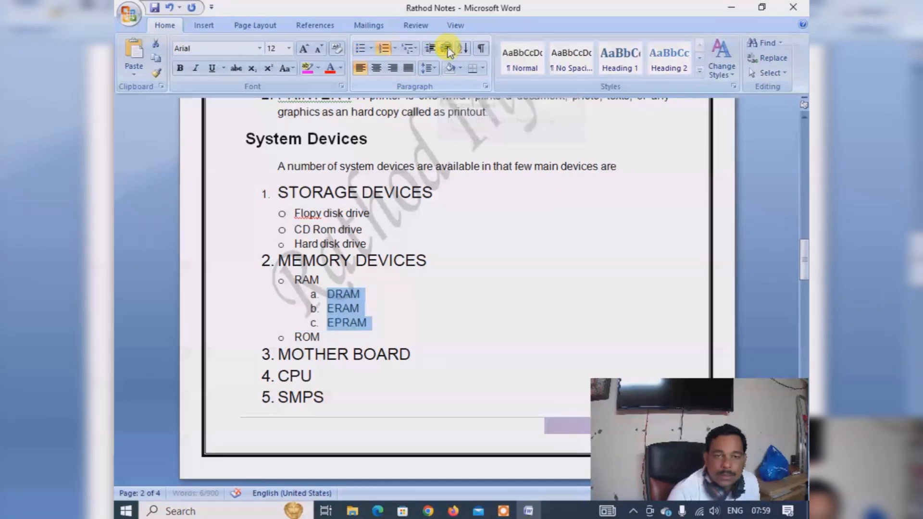
{"action": "left_click", "coordinate": [388, 307]}
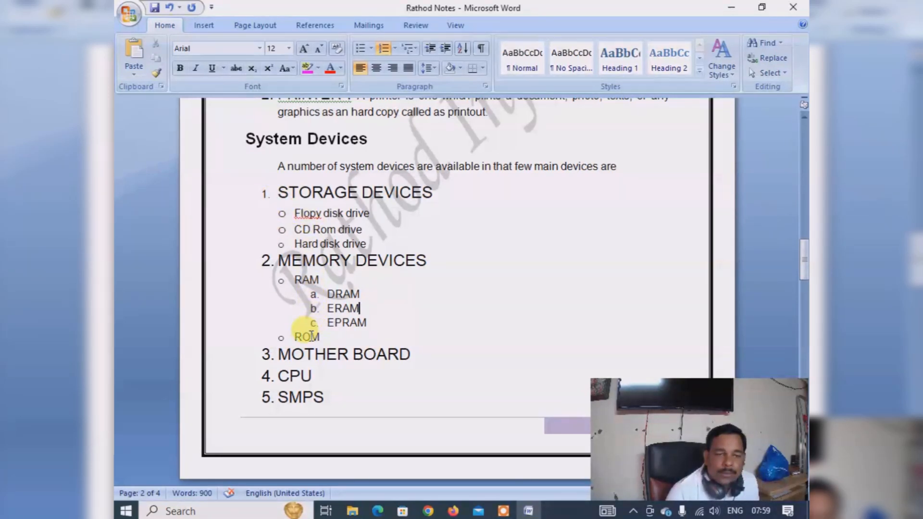
- Apply the 1., 1.1., 1.1.1. multilevel list format to the list from STORAGE DEVICES to SMPS
{"action": "left_click_drag", "start_coordinate": [278, 192], "coordinate": [331, 399]}
{"action": "left_click", "coordinate": [409, 48]}
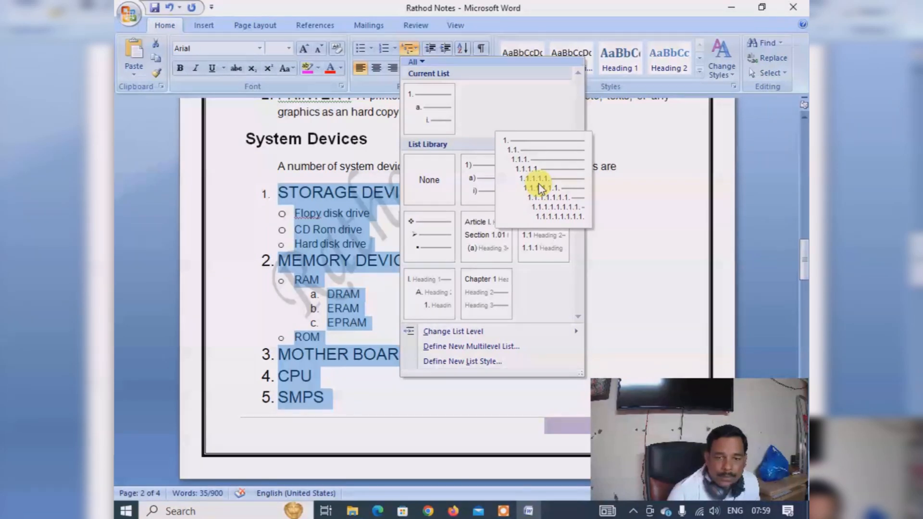
{"action": "left_click", "coordinate": [541, 188]}
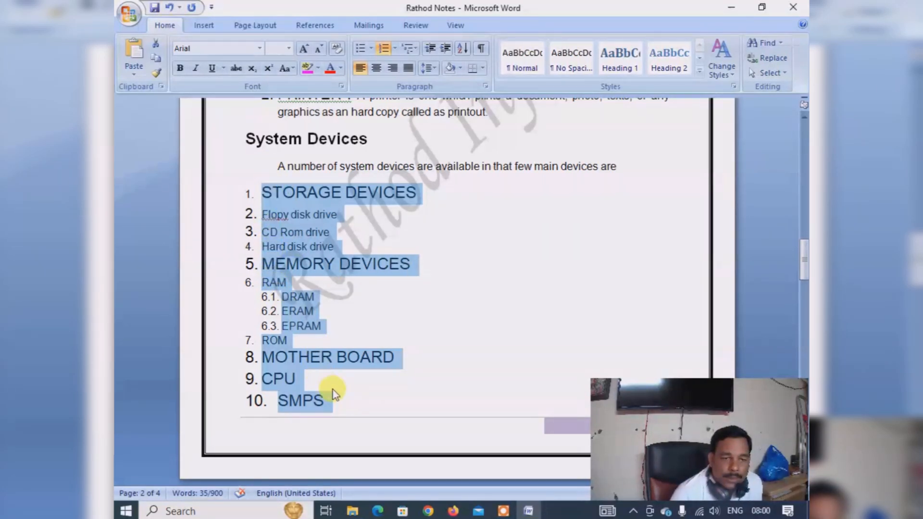
- Clear all formatting from the list items STORAGE DEVICES to SMPS
{"action": "left_click", "coordinate": [291, 192]}
{"action": "left_click_drag", "start_coordinate": [325, 400], "coordinate": [256, 186]}
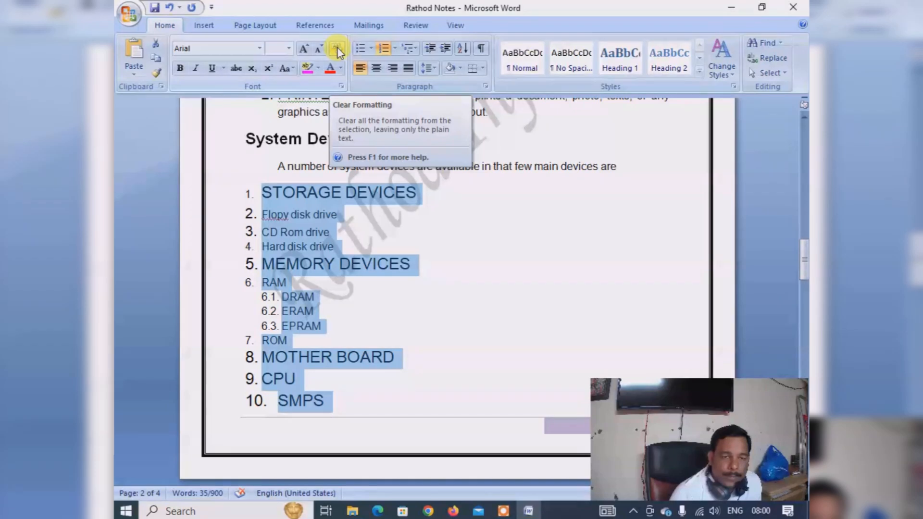
{"action": "left_click", "coordinate": [338, 49]}
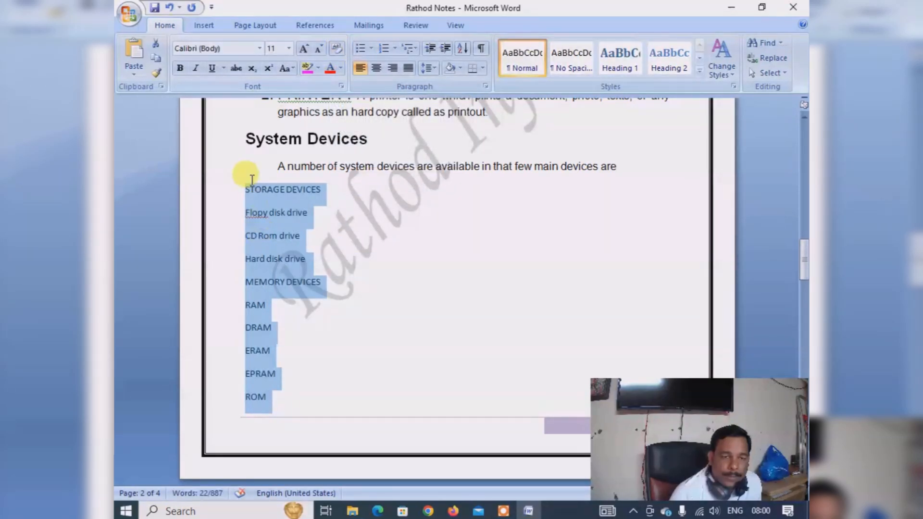
{"action": "left_click", "coordinate": [258, 259]}
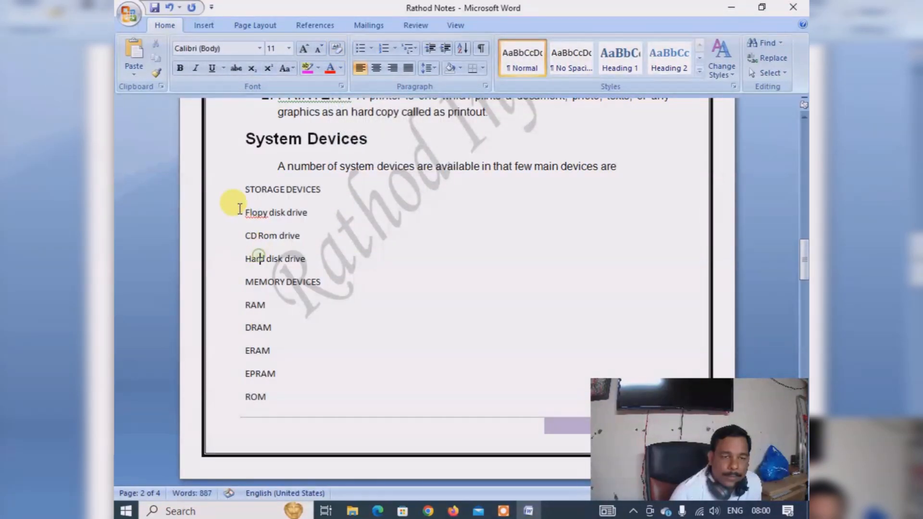
- Number the lines from STORAGE DEVICES to ROM with the 1., 2., 3. format
{"action": "left_click_drag", "start_coordinate": [245, 189], "coordinate": [286, 400]}
{"action": "left_click", "coordinate": [395, 49]}
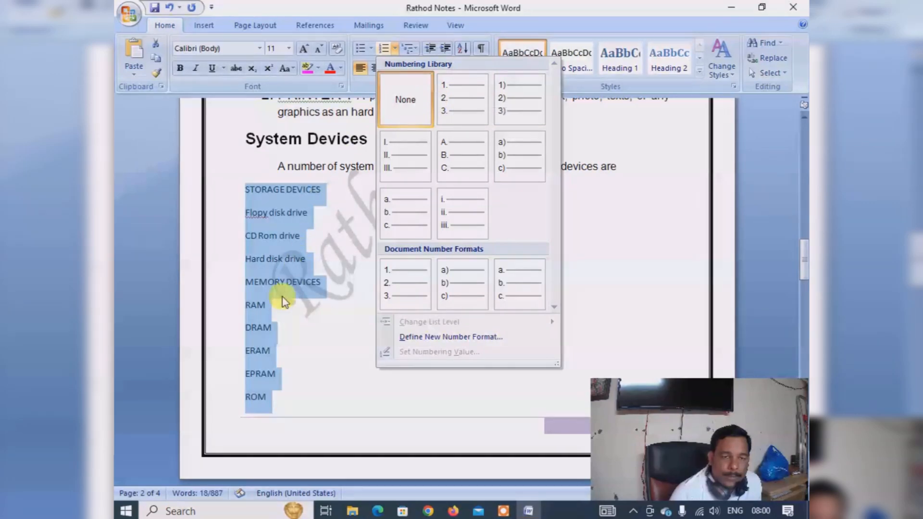
{"action": "left_click", "coordinate": [467, 90]}
- Clear all formatting from the lines MOTHER BOARD, CPU, SMPS and PCI Cards
{"action": "scroll", "coordinate": [298, 293], "scroll_direction": "down", "scroll_amount": 5}
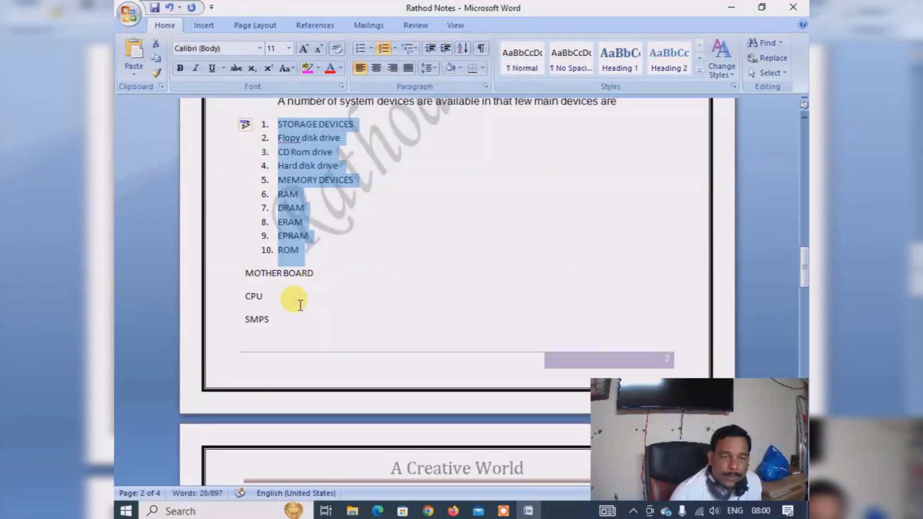
{"action": "left_click_drag", "start_coordinate": [244, 174], "coordinate": [335, 396]}
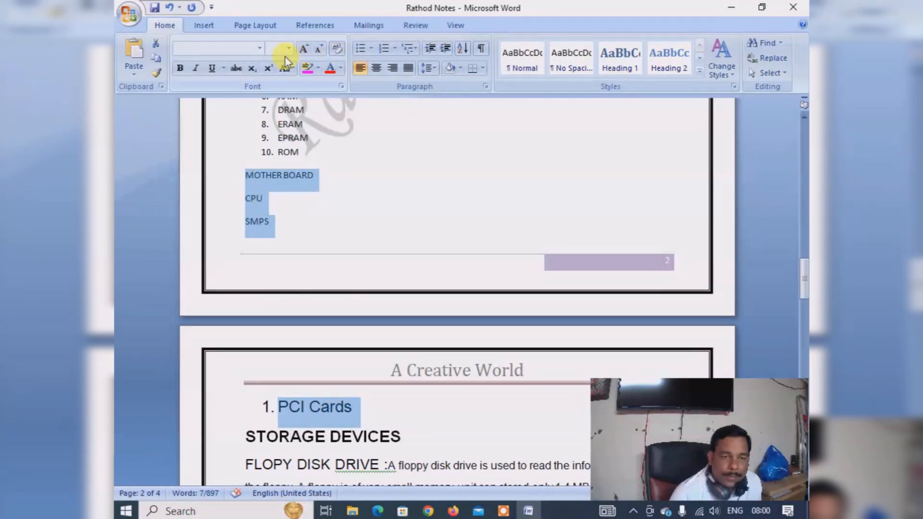
{"action": "left_click", "coordinate": [335, 50]}
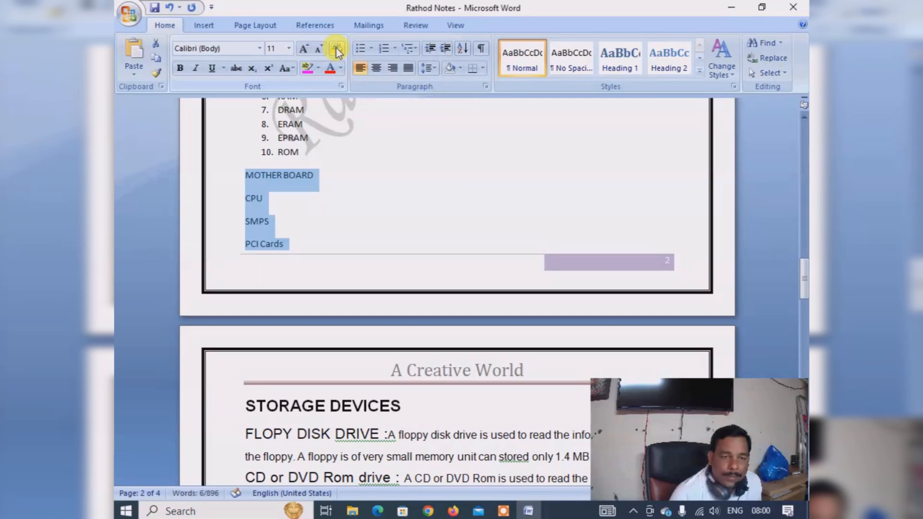
- Reduce the list from STORAGE DEVICES to PCI Cards to 10 pt and number all of it with the 1., 2., 3. format
{"action": "left_click", "coordinate": [289, 244]}
{"action": "left_click_drag", "start_coordinate": [289, 244], "coordinate": [264, 291]}
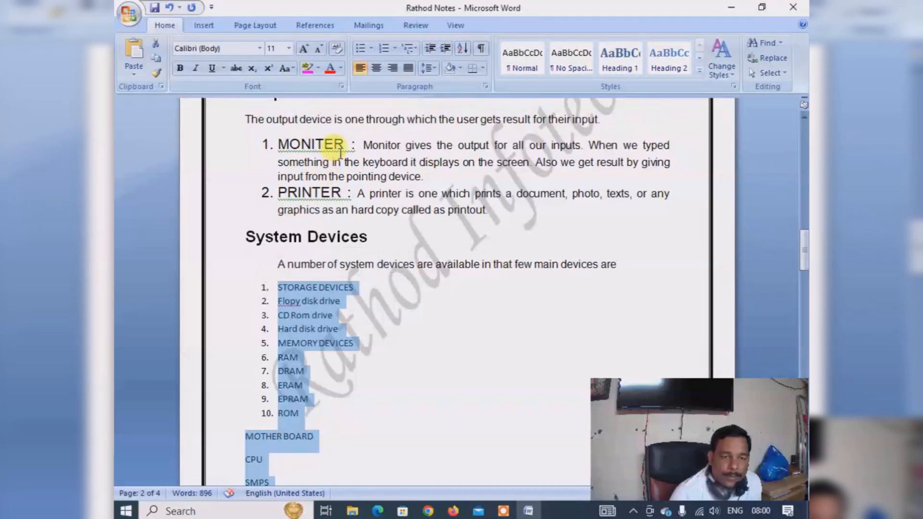
{"action": "left_click", "coordinate": [318, 49]}
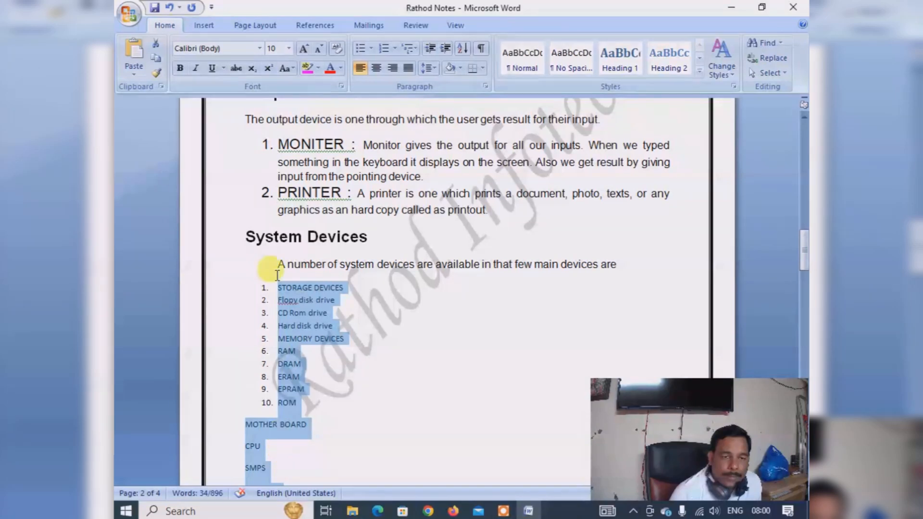
{"action": "left_click", "coordinate": [371, 49]}
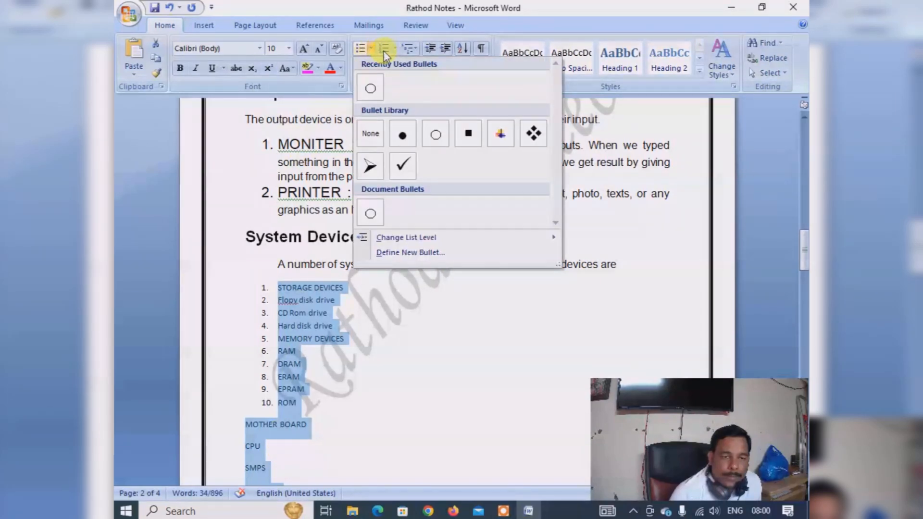
{"action": "left_click", "coordinate": [394, 49]}
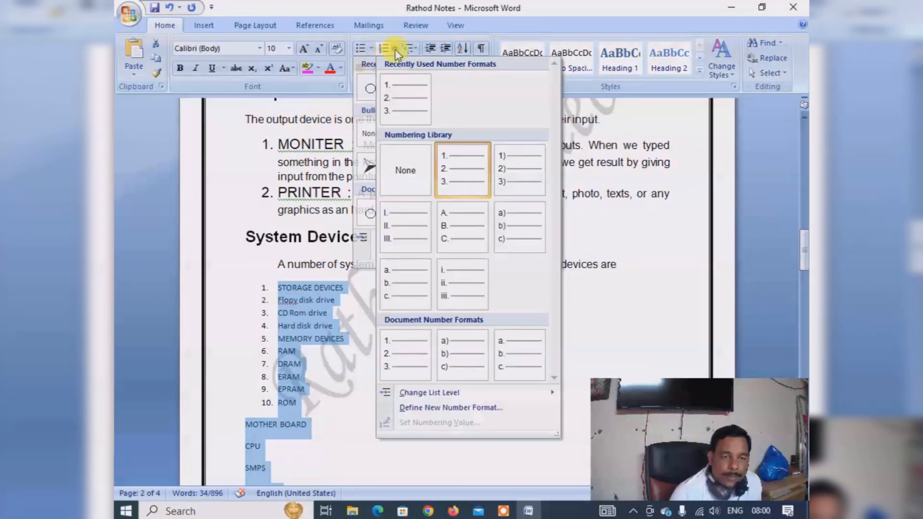
{"action": "left_click", "coordinate": [402, 96]}
{"action": "left_click", "coordinate": [308, 392]}
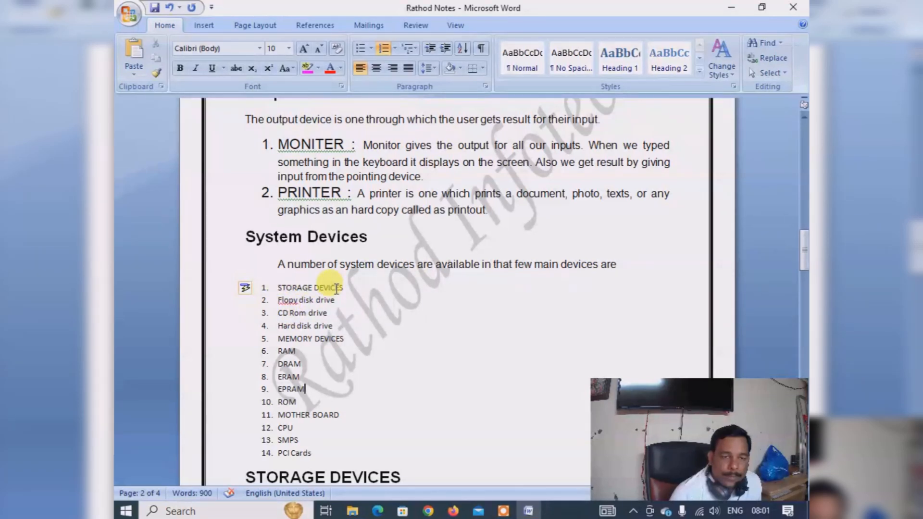
- Demote the three disk drive items beneath STORAGE DEVICES and the items RAM to ROM beneath MEMORY DEVICES by one list level
{"action": "left_click_drag", "start_coordinate": [279, 301], "coordinate": [333, 326]}
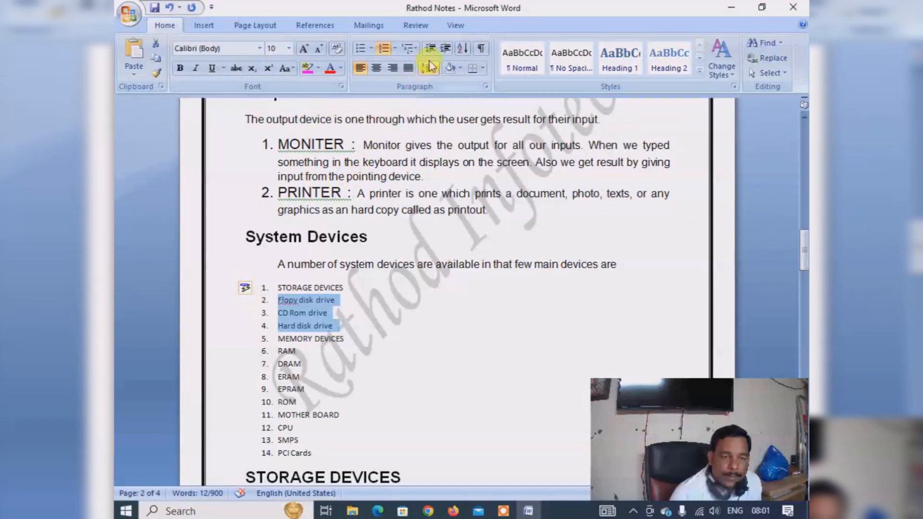
{"action": "left_click", "coordinate": [446, 49]}
{"action": "left_click", "coordinate": [438, 356]}
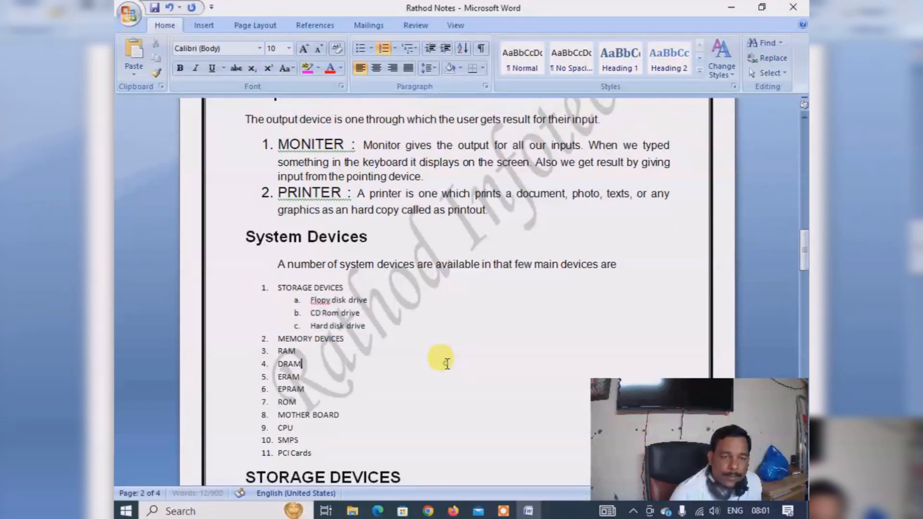
{"action": "left_click_drag", "start_coordinate": [280, 352], "coordinate": [307, 402]}
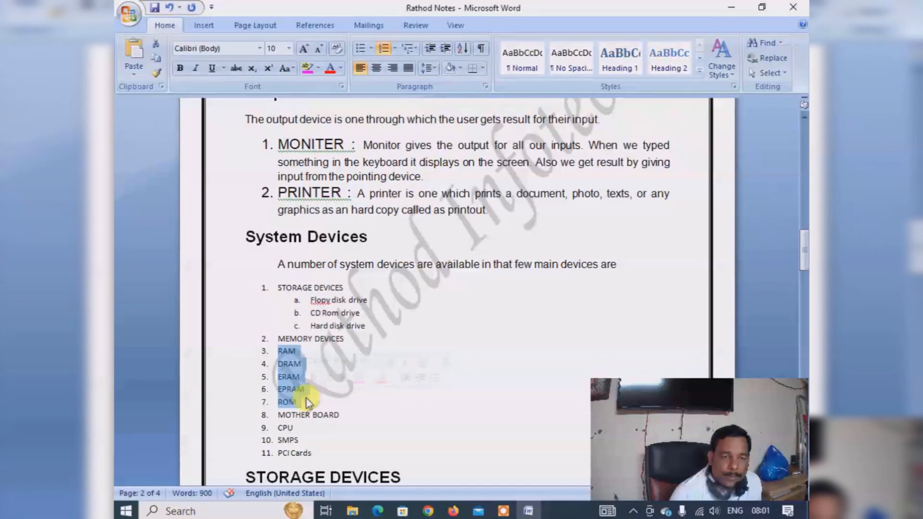
{"action": "left_click", "coordinate": [448, 50]}
{"action": "left_click", "coordinate": [428, 337]}
- Demote DRAM, ERAM and EPRAM one further list level beneath RAM
{"action": "left_click_drag", "start_coordinate": [314, 366], "coordinate": [338, 390]}
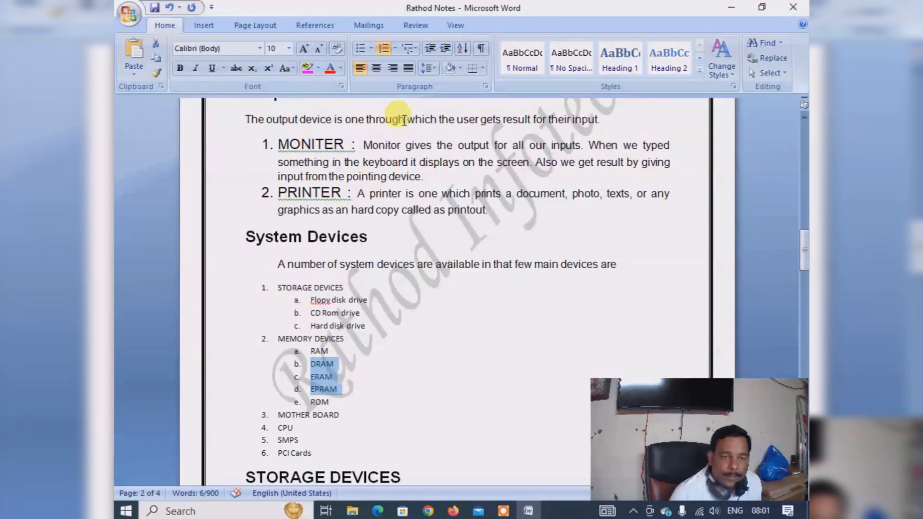
{"action": "left_click", "coordinate": [447, 51]}
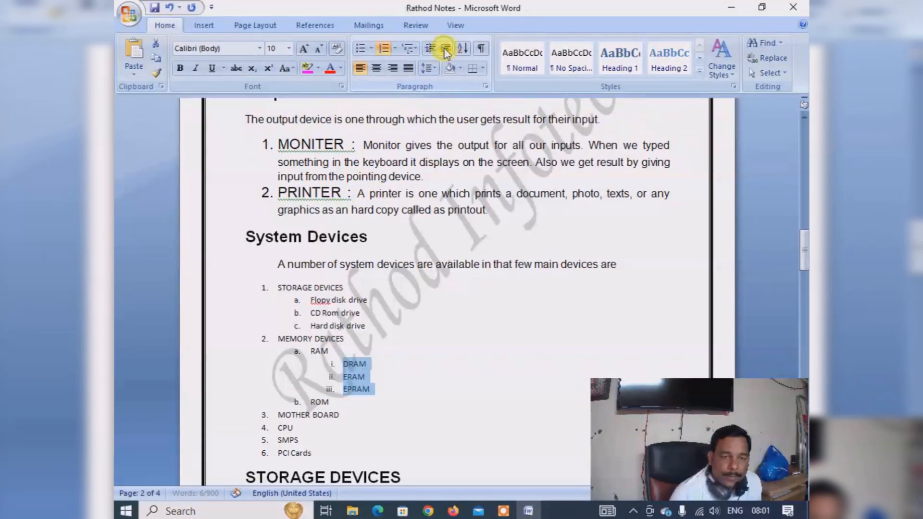
{"action": "left_click", "coordinate": [446, 328]}
- Make the STORAGE DEVICES list item bold and enlarge it to 16 pt
{"action": "scroll", "coordinate": [445, 330], "scroll_direction": "down", "scroll_amount": 2}
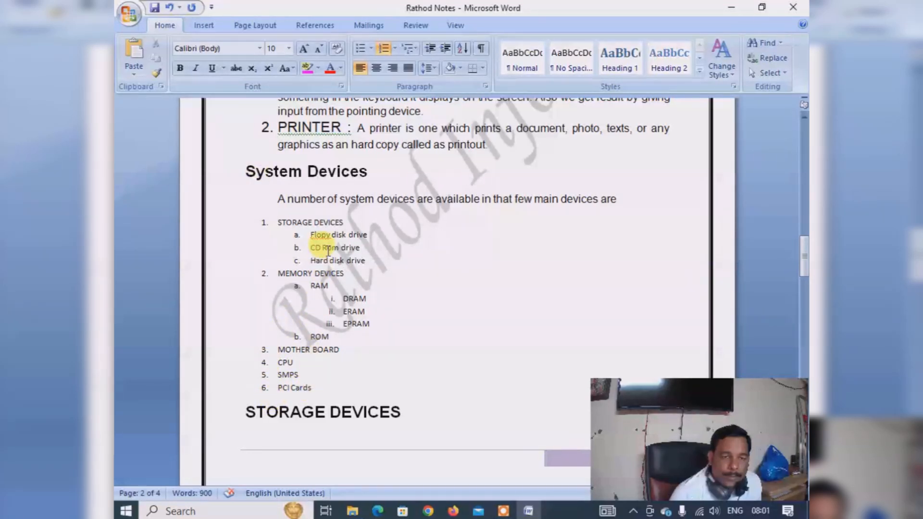
{"action": "left_click_drag", "start_coordinate": [277, 224], "coordinate": [345, 224]}
{"action": "left_click", "coordinate": [181, 70]}
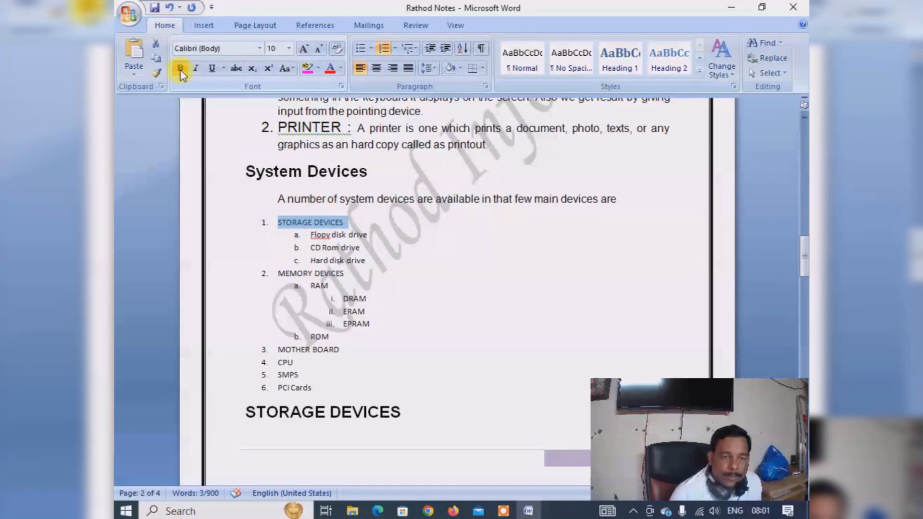
{"action": "left_click", "coordinate": [304, 49]}
{"action": "left_click", "coordinate": [303, 48]}
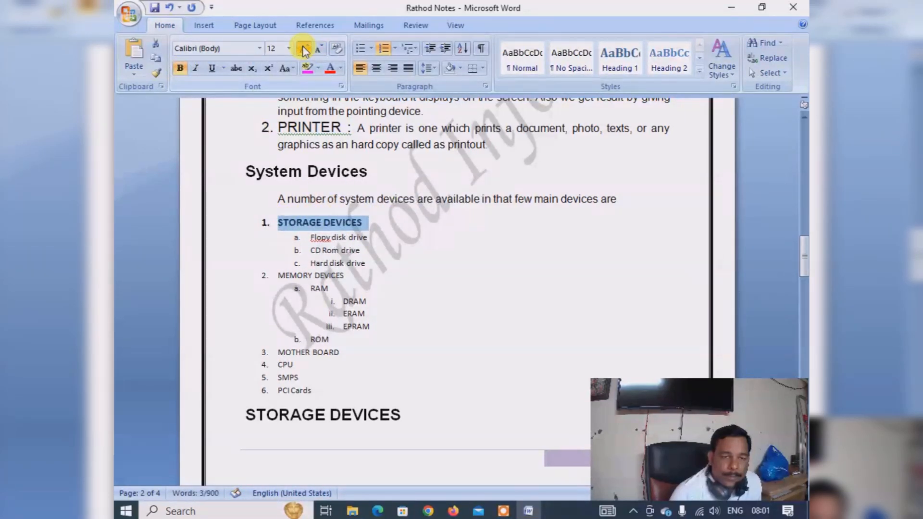
{"action": "left_click", "coordinate": [303, 49]}
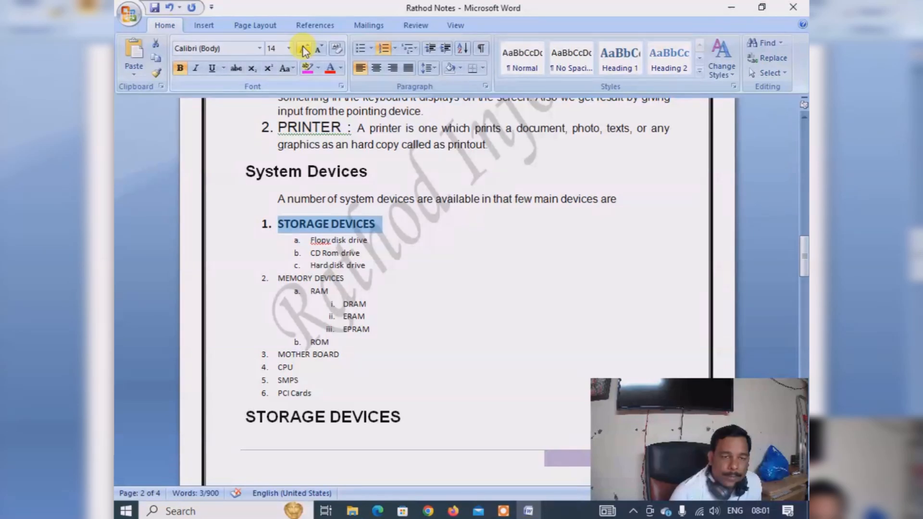
{"action": "left_click", "coordinate": [305, 50]}
- Make the MEMORY DEVICES list item bold and enlarge it to 16 pt
{"action": "mouse_move", "coordinate": [276, 283]}
{"action": "left_mouse_down"}
{"action": "mouse_move", "coordinate": [350, 277]}
{"action": "mouse_move", "coordinate": [250, 268]}
{"action": "mouse_move", "coordinate": [266, 287]}
{"action": "left_mouse_up"}
{"action": "left_click", "coordinate": [180, 68]}
{"action": "left_click", "coordinate": [304, 48]}
{"action": "left_click", "coordinate": [305, 50]}
{"action": "left_click", "coordinate": [305, 50]}
{"action": "left_click", "coordinate": [305, 50]}
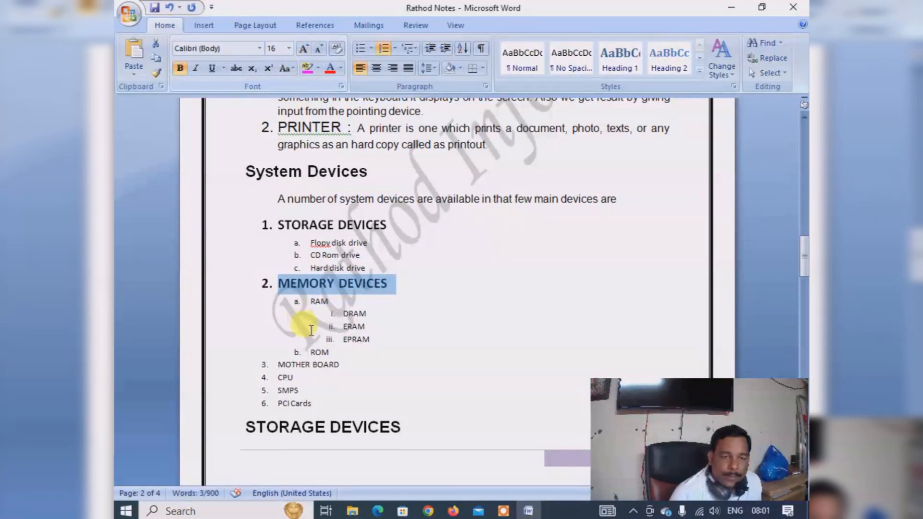
- Make the list items MOTHER BOARD, CPU, SMPS and PCI Cards bold and enlarge them to 16 pt
{"action": "left_click_drag", "start_coordinate": [345, 365], "coordinate": [291, 364]}
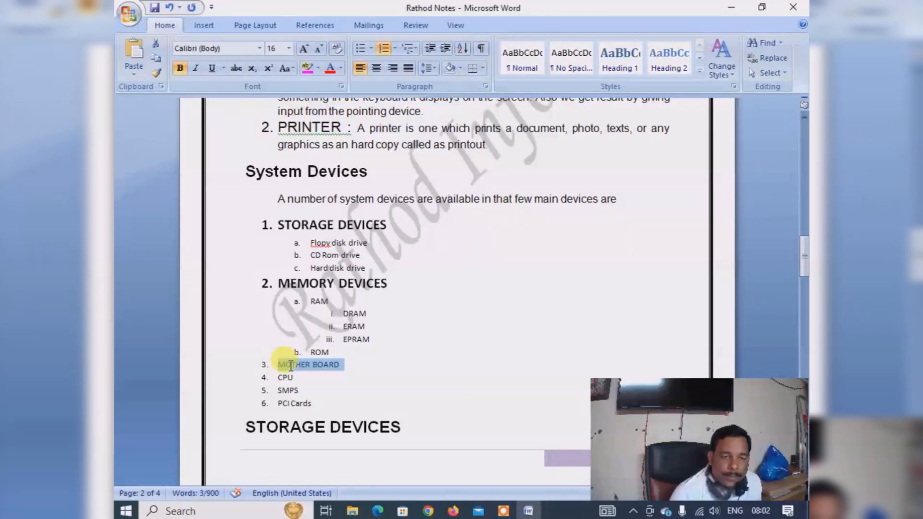
{"action": "left_click_drag", "start_coordinate": [291, 364], "coordinate": [288, 367]}
{"action": "left_click_drag", "start_coordinate": [279, 378], "coordinate": [316, 405]}
{"action": "left_click_drag", "start_coordinate": [285, 377], "coordinate": [274, 356]}
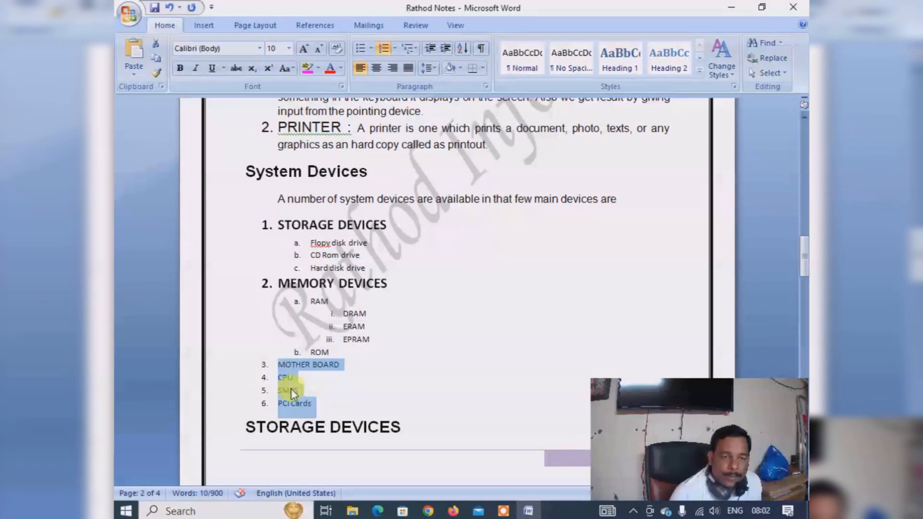
{"action": "left_click", "coordinate": [181, 68]}
{"action": "left_click", "coordinate": [304, 48]}
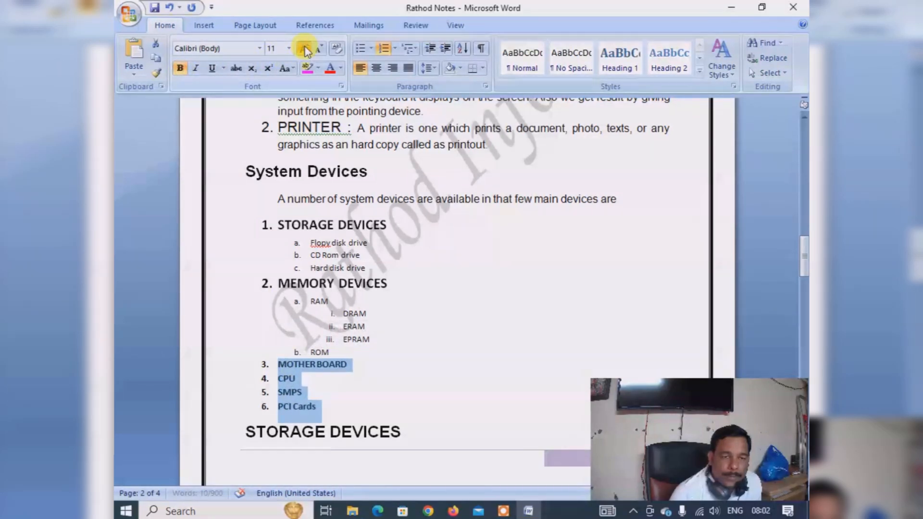
{"action": "left_click", "coordinate": [304, 48]}
{"action": "left_click", "coordinate": [305, 49]}
{"action": "left_click", "coordinate": [304, 49]}
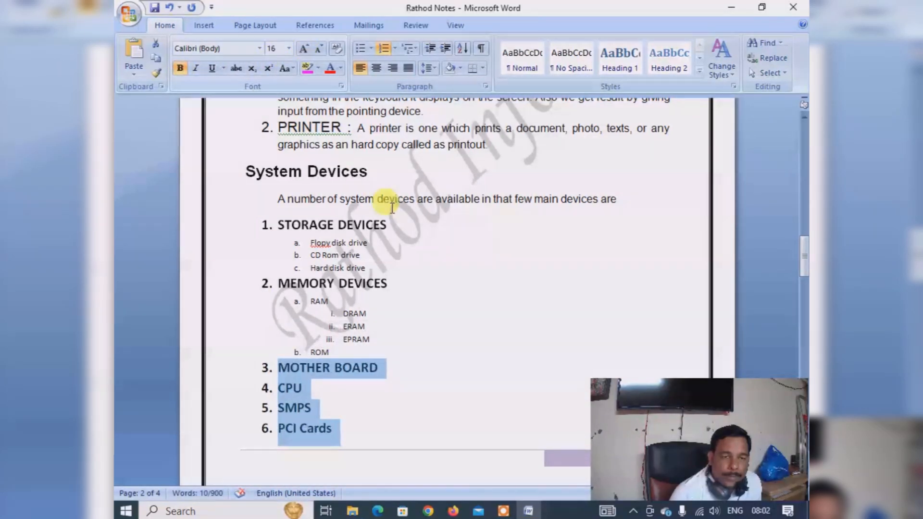
{"action": "left_click", "coordinate": [451, 249]}
- Enlarge the sub-items from RAM to ROM under MEMORY DEVICES to 14 pt
{"action": "left_click", "coordinate": [337, 355]}
{"action": "left_click_drag", "start_coordinate": [337, 355], "coordinate": [308, 301]}
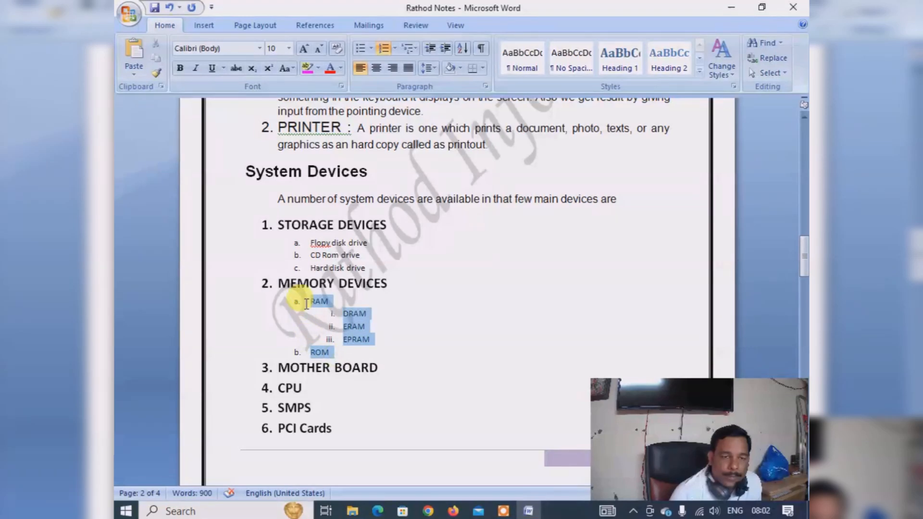
{"action": "left_click", "coordinate": [304, 49]}
{"action": "left_click", "coordinate": [304, 48]}
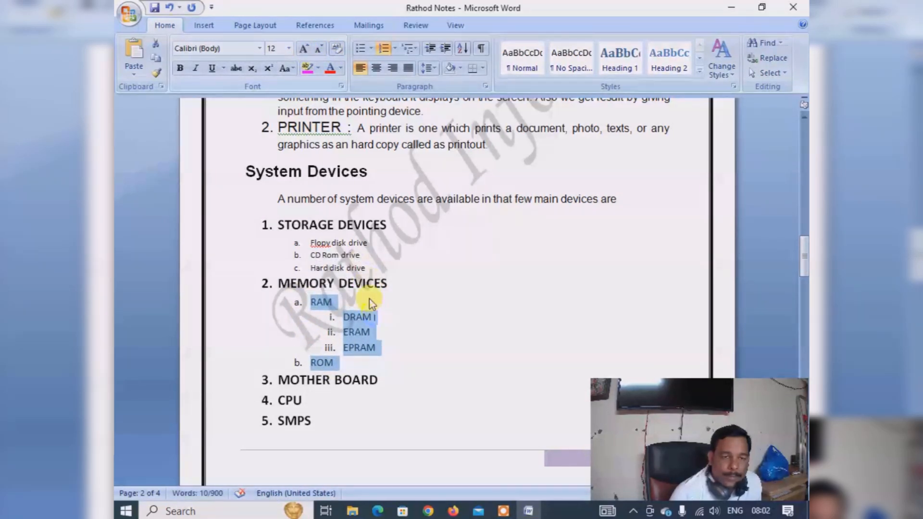
{"action": "left_click", "coordinate": [304, 49]}
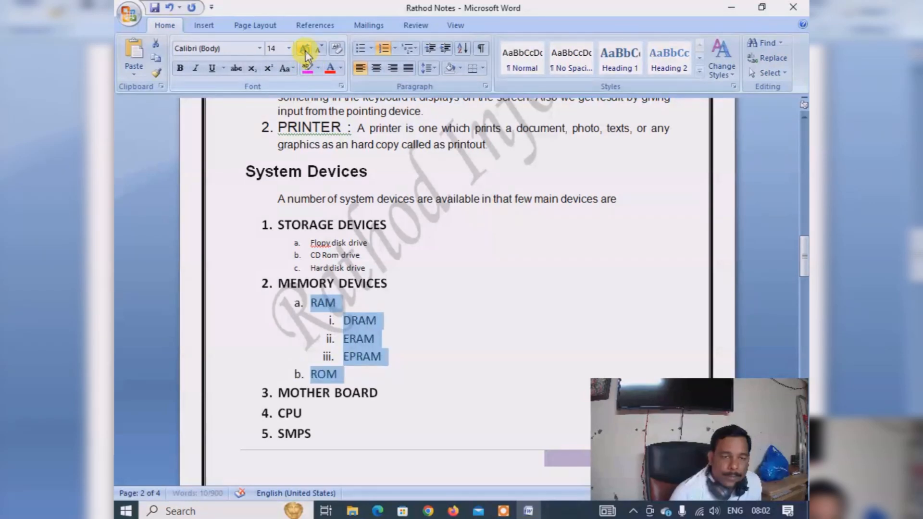
- Enlarge the sub-items Flopy disk drive, CD Rom drive and Hard disk drive to 14 pt
{"action": "left_click", "coordinate": [375, 251]}
{"action": "left_click_drag", "start_coordinate": [383, 269], "coordinate": [309, 241]}
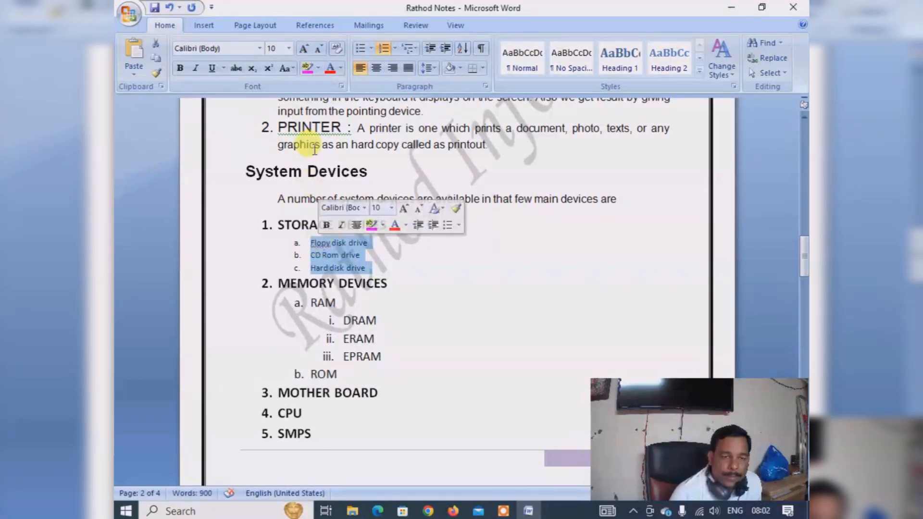
{"action": "left_click", "coordinate": [304, 48]}
{"action": "left_click", "coordinate": [304, 49]}
{"action": "left_click", "coordinate": [304, 49]}
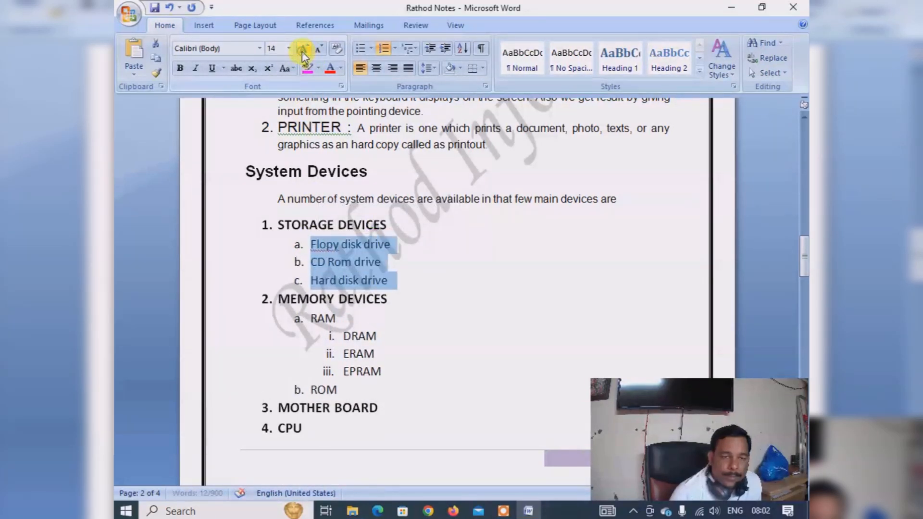
{"action": "left_click", "coordinate": [465, 312]}
- Insert blank lines before the System Devices heading to move it and its list to the start of the next page
{"action": "left_click", "coordinate": [247, 172]}
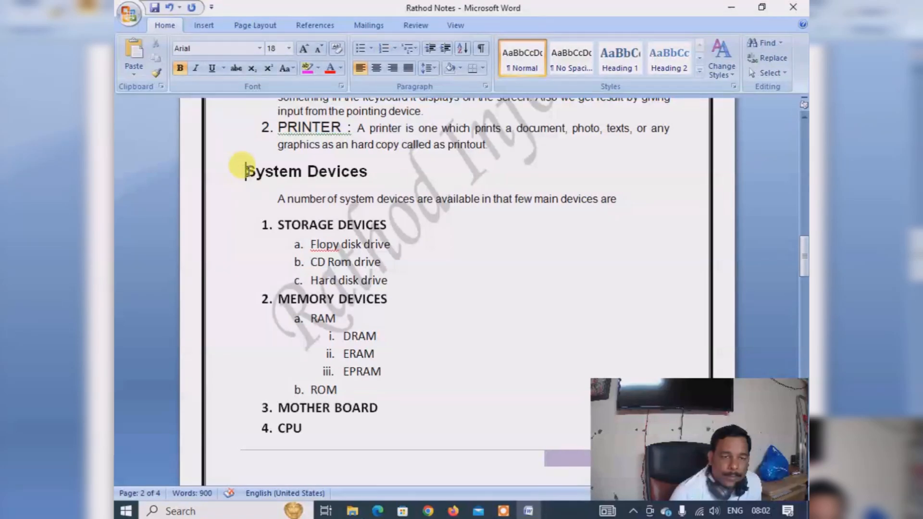
{"action": "key", "text": "Return"}
{"action": "key", "text": "Return"}
{"action": "key", "text": "Return"}
{"action": "key", "text": "Return"}
{"action": "key", "text": "Return"}
{"action": "key", "text": "Return"}
{"action": "key", "text": "Return"}
{"action": "key", "text": "Return"}
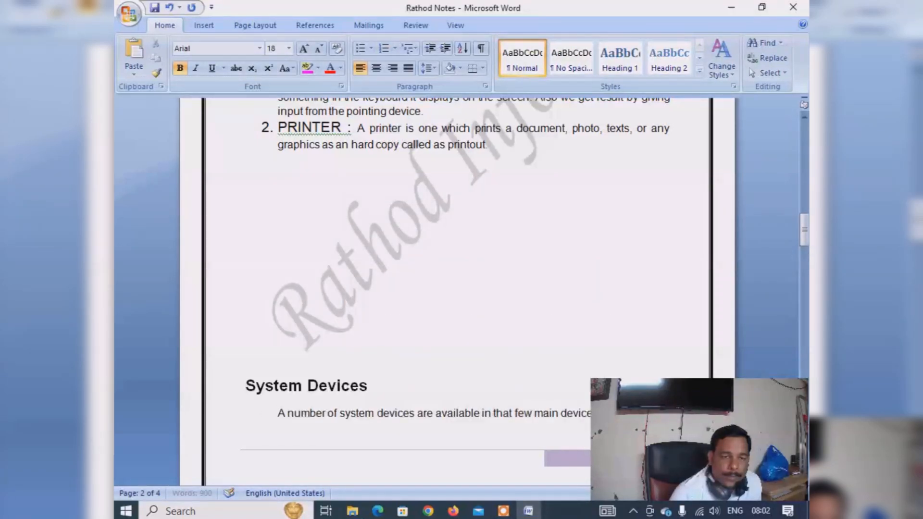
{"action": "key", "text": "Return"}
{"action": "scroll", "coordinate": [247, 181], "scroll_direction": "down", "scroll_amount": 6}
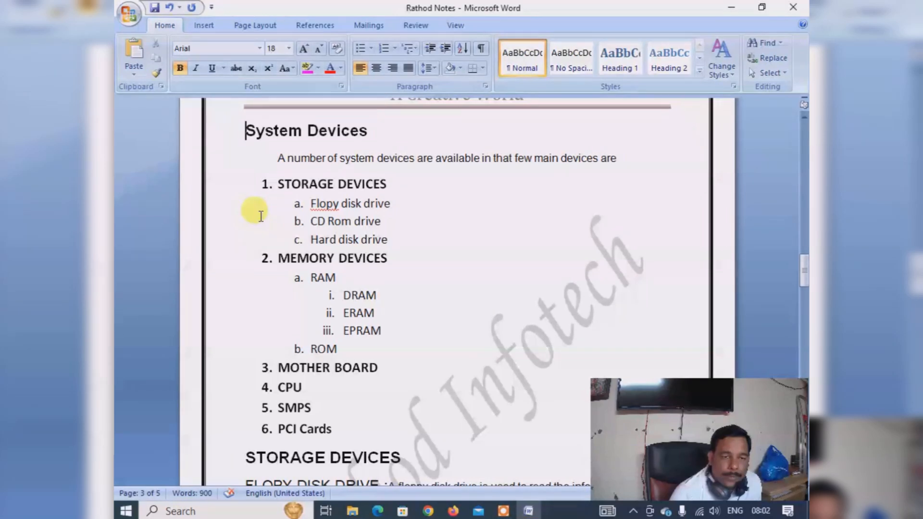
{"action": "scroll", "coordinate": [260, 216], "scroll_direction": "up", "scroll_amount": 1}
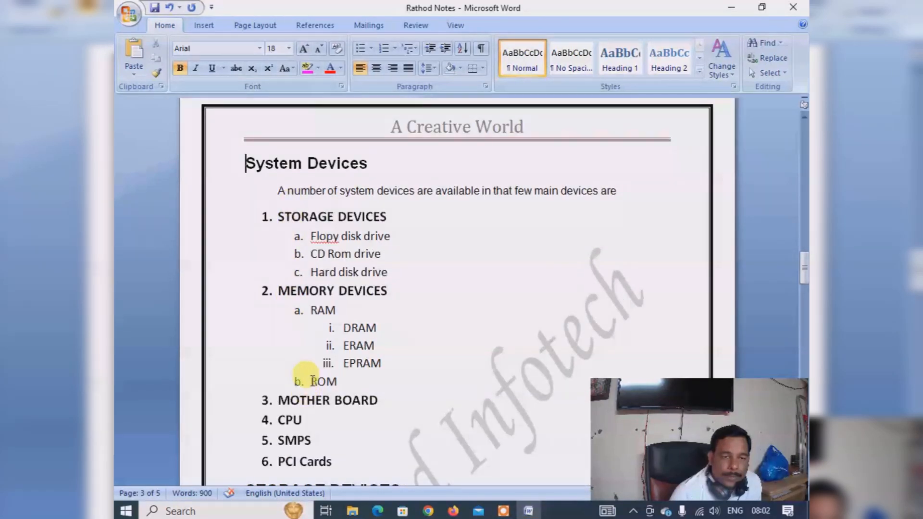
{"action": "key", "text": "alt+s"}
{"action": "scroll", "coordinate": [308, 241], "scroll_direction": "down", "scroll_amount": 1}
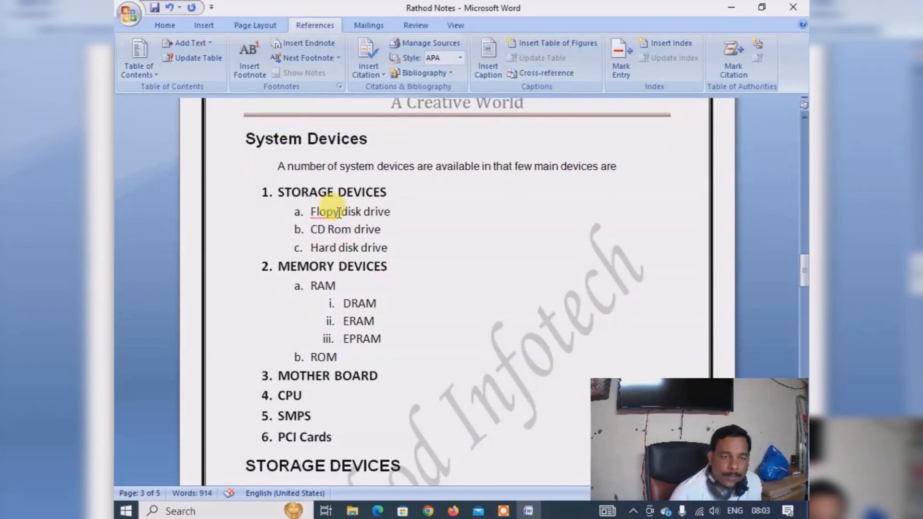
{"action": "left_click", "coordinate": [204, 25]}
{"action": "left_click", "coordinate": [165, 25]}
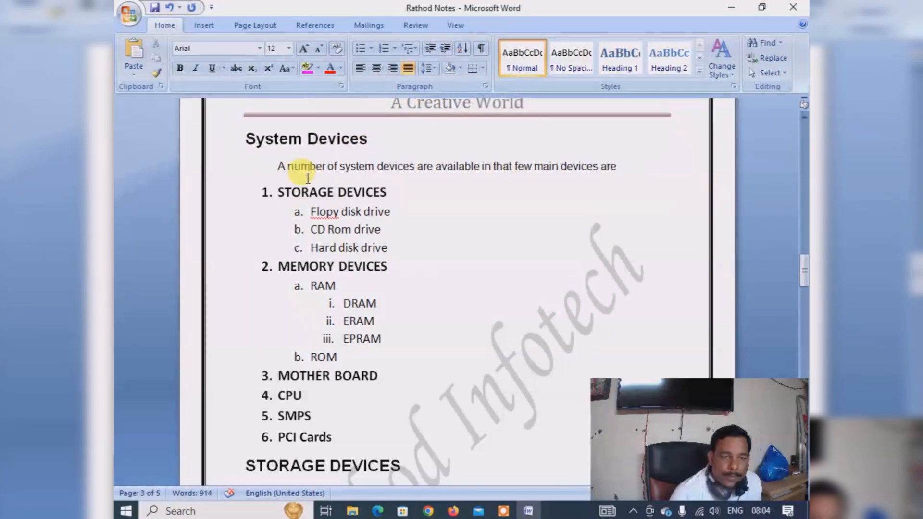
- Go to the list of names at the end of the document
{"action": "scroll", "coordinate": [308, 178], "scroll_direction": "down", "scroll_amount": 15}
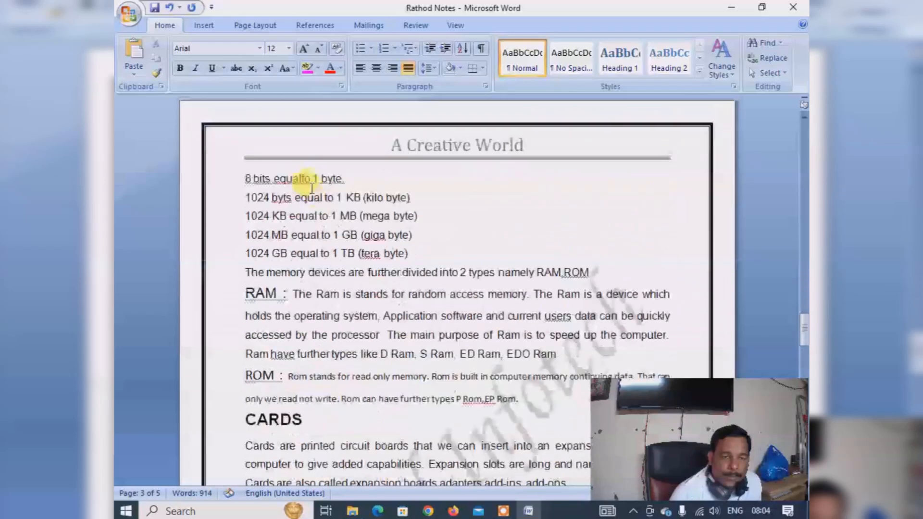
{"action": "scroll", "coordinate": [317, 198], "scroll_direction": "down", "scroll_amount": 20}
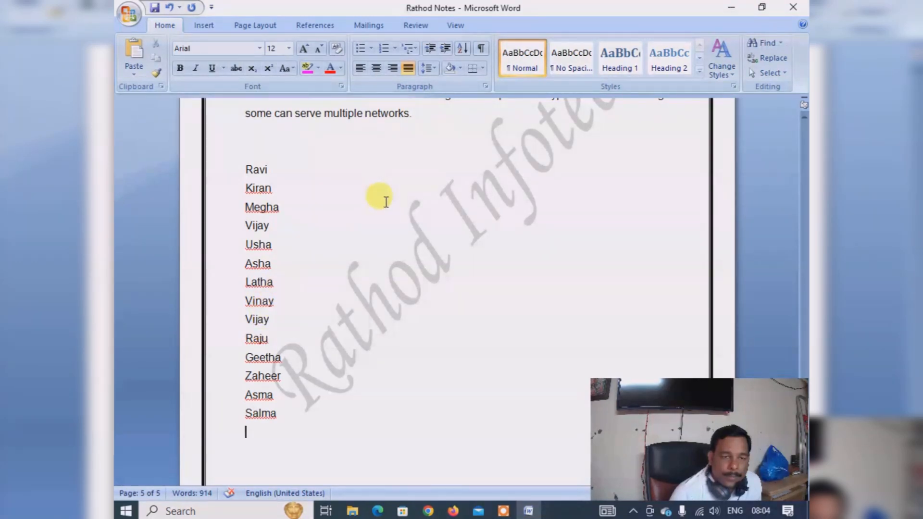
- Sort the list of names at the end of the document by paragraphs as text in ascending order
{"action": "left_click_drag", "start_coordinate": [246, 169], "coordinate": [292, 413]}
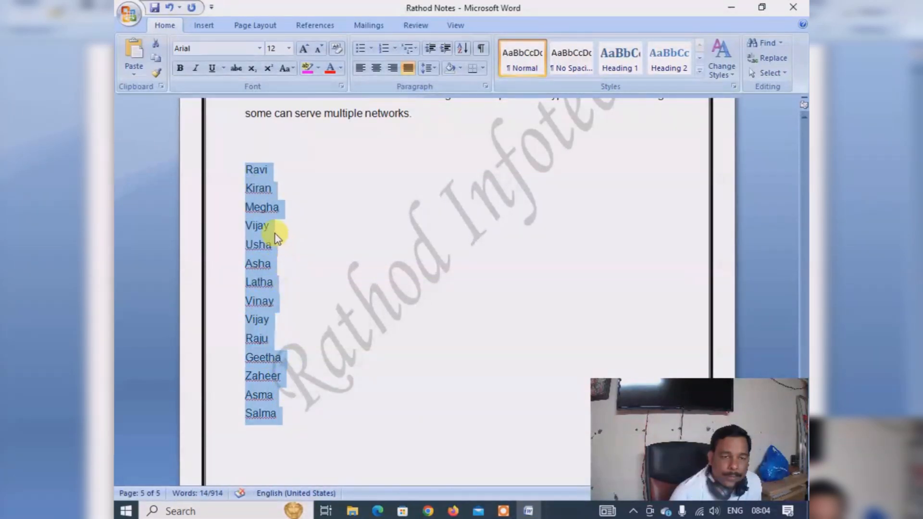
{"action": "left_click", "coordinate": [465, 49]}
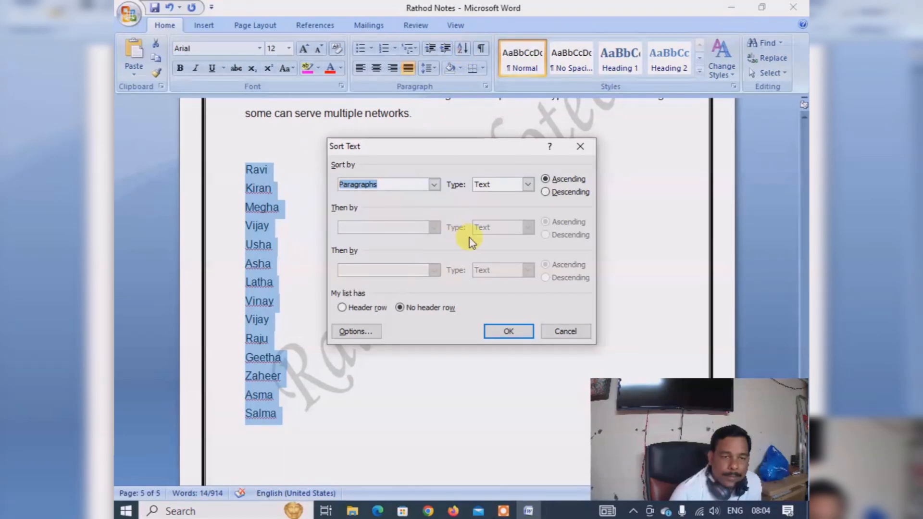
{"action": "left_click", "coordinate": [502, 185]}
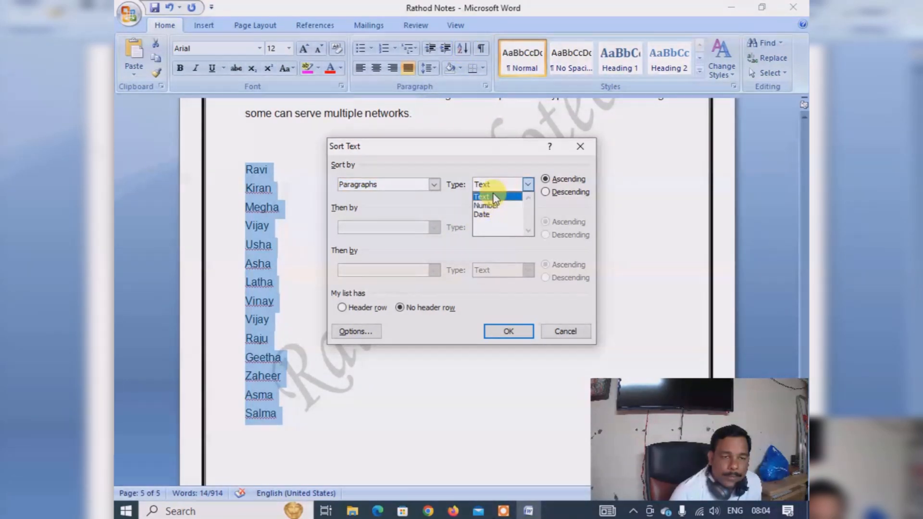
{"action": "left_click", "coordinate": [493, 198]}
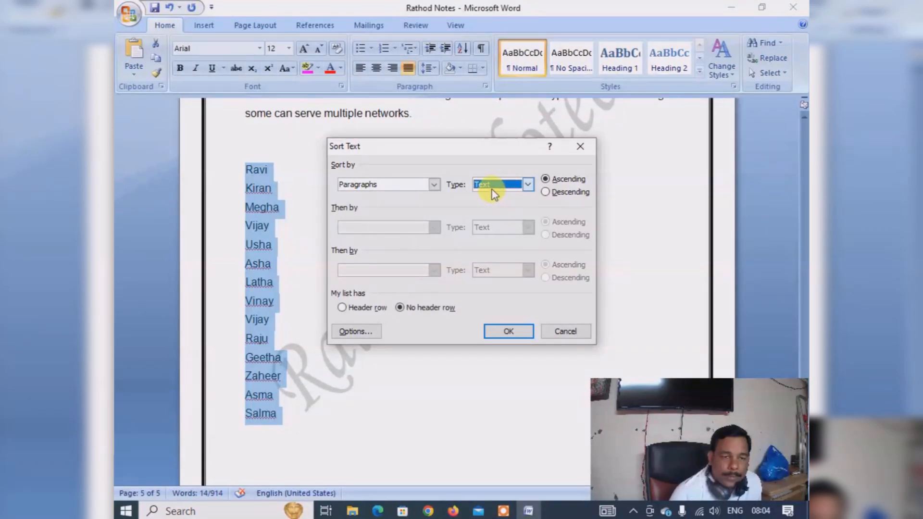
{"action": "left_click", "coordinate": [499, 185]}
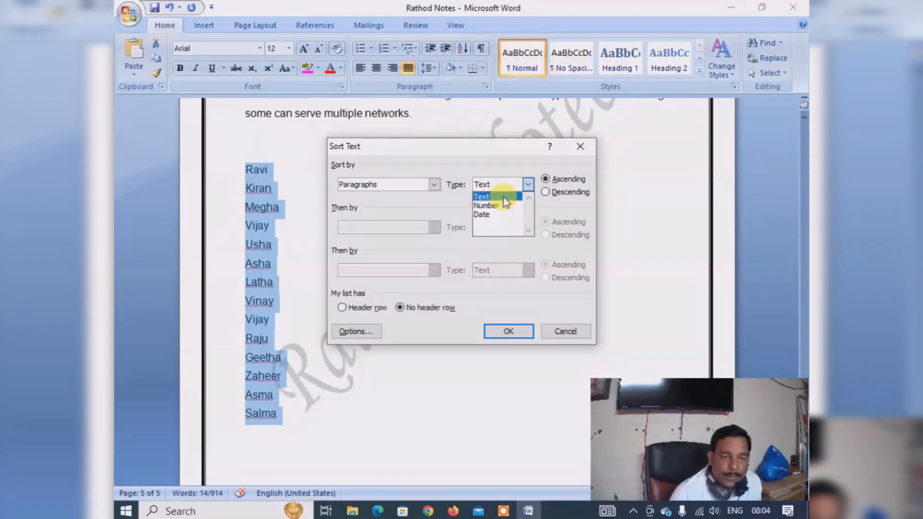
{"action": "left_click", "coordinate": [504, 197]}
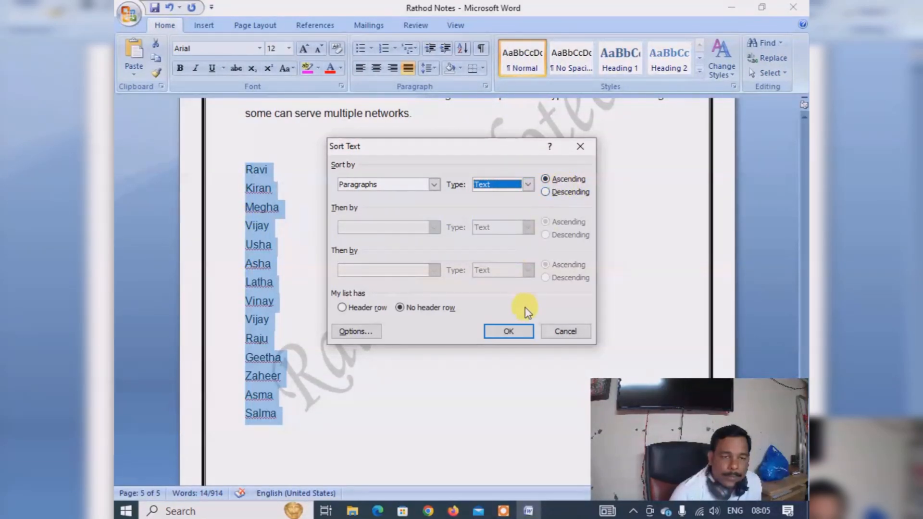
{"action": "left_click", "coordinate": [505, 334]}
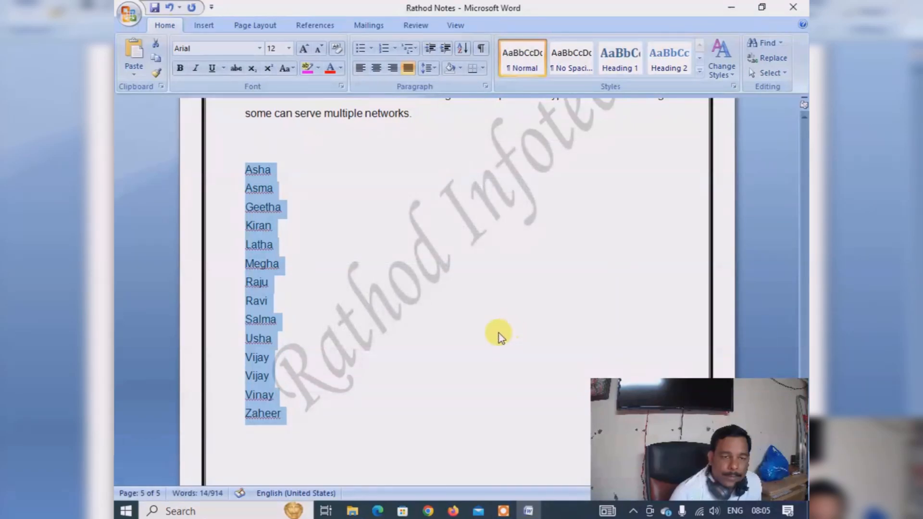
{"action": "left_click", "coordinate": [350, 306]}
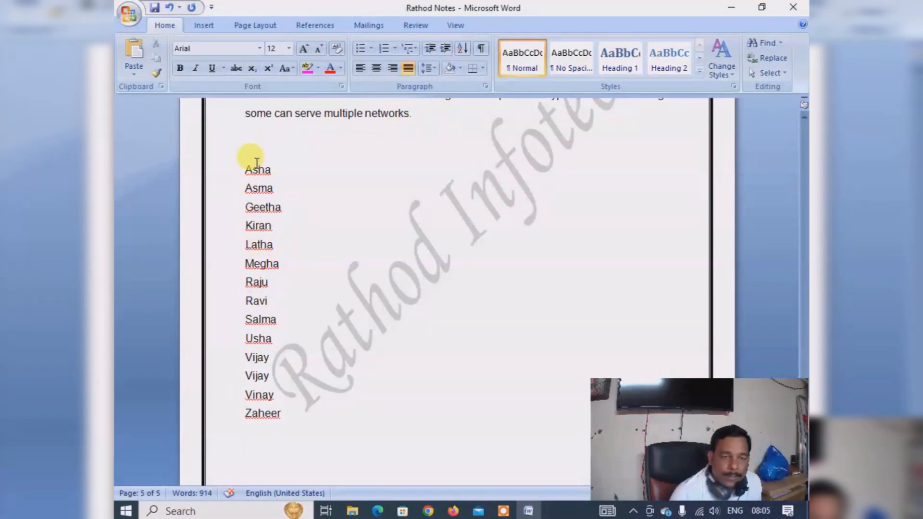
{"action": "left_click", "coordinate": [267, 301]}
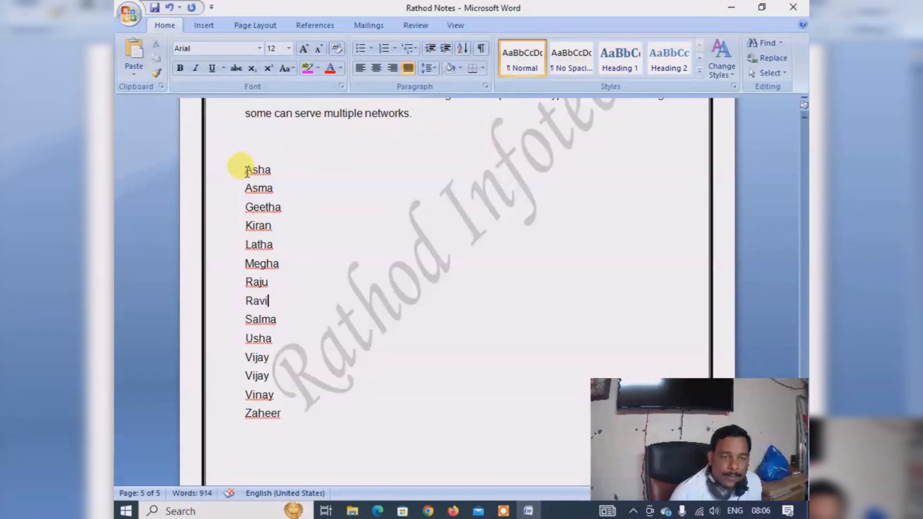
- Sort the list of names in descending order
{"action": "left_click_drag", "start_coordinate": [245, 169], "coordinate": [264, 423]}
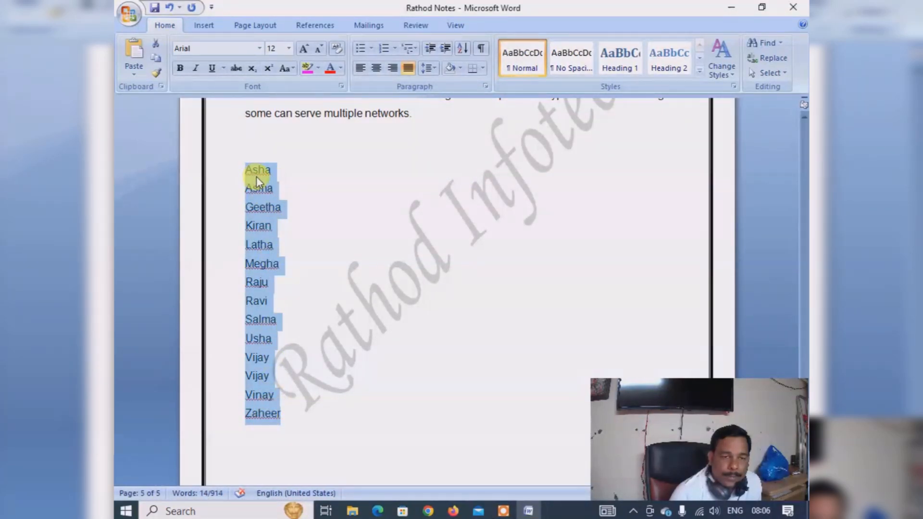
{"action": "left_click", "coordinate": [462, 50]}
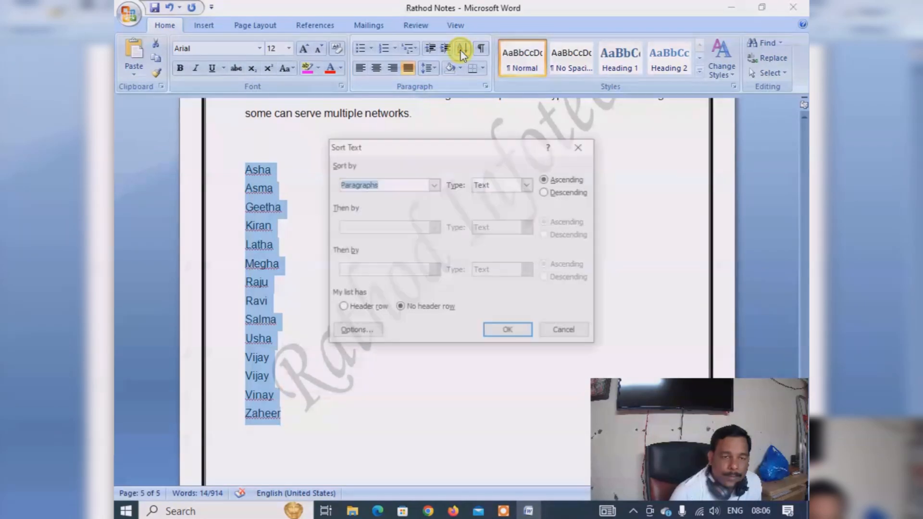
{"action": "left_click", "coordinate": [574, 194]}
{"action": "left_click", "coordinate": [509, 332]}
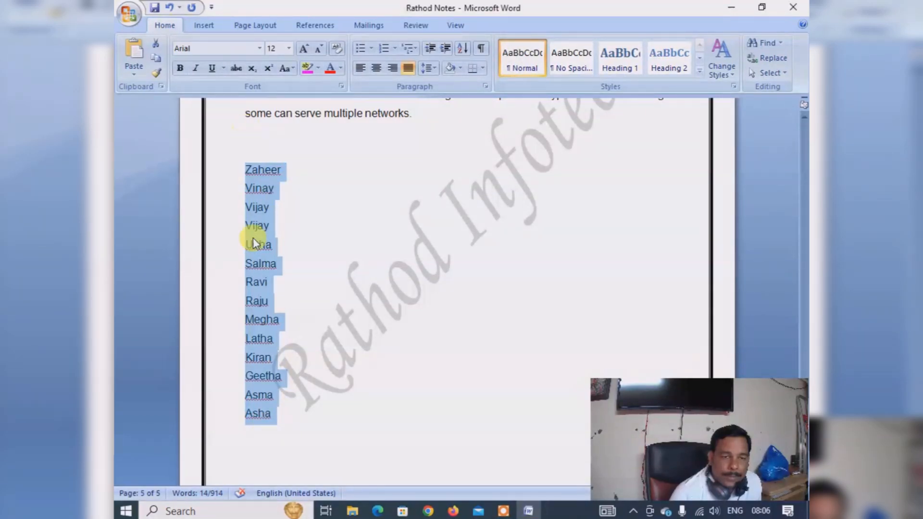
- Sort the list of names back into ascending order
{"action": "left_click", "coordinate": [468, 48]}
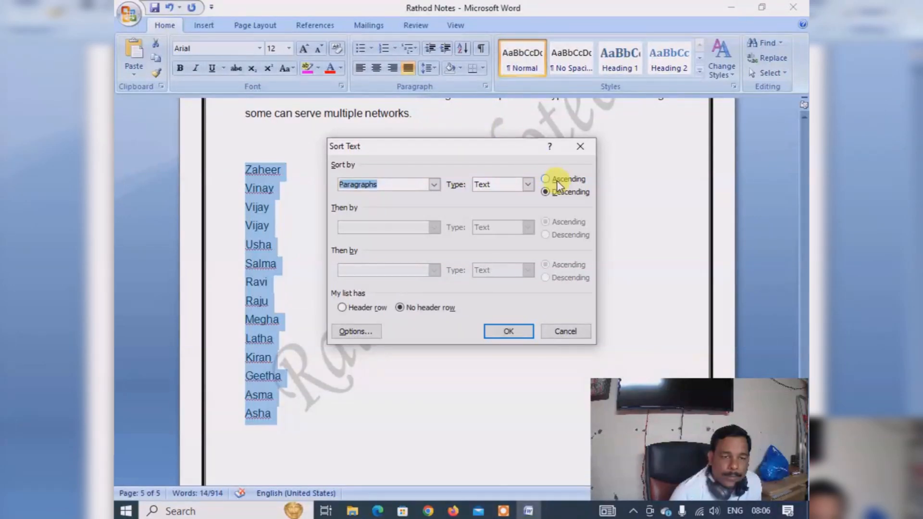
{"action": "left_click", "coordinate": [557, 180]}
{"action": "left_click", "coordinate": [509, 332]}
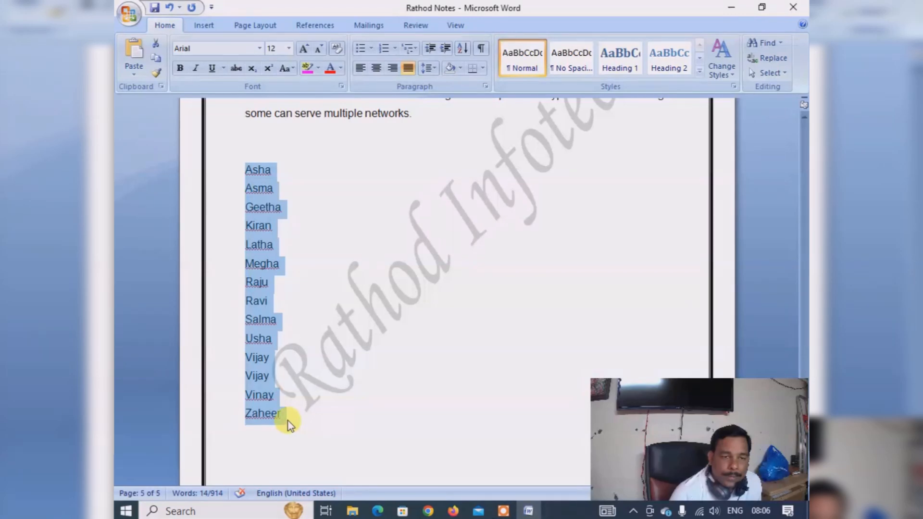
- Replace the list of names with the numbers 256, 365, 589, 457, 888, 958, 656, 395 and 777, one per line
{"action": "key", "text": "Delete"}
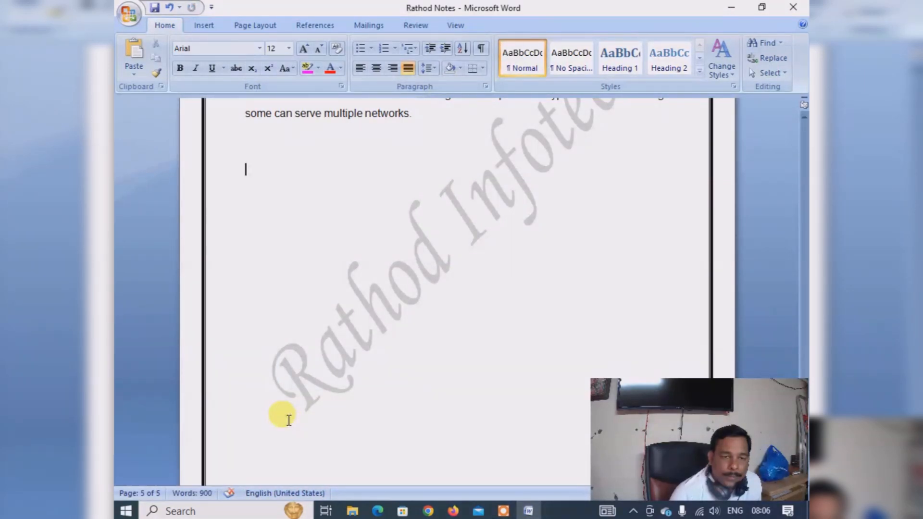
{"action": "type", "text": "256"}
{"action": "key", "text": "Return"}
{"action": "type", "text": "365 589 457"}
{"action": "key", "text": "Return"}
{"action": "type", "text": "888"}
{"action": "key", "text": "Return"}
{"action": "type", "text": "958"}
{"action": "key", "text": "Return"}
{"action": "type", "text": "6563"}
{"action": "key", "text": "BackSpace"}
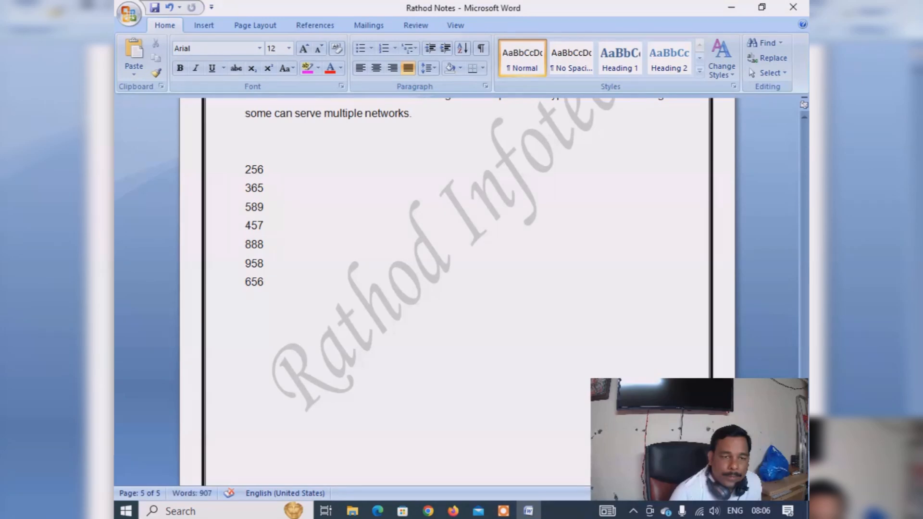
{"action": "key", "text": "Return"}
{"action": "type", "text": "395"}
{"action": "type", "text": "7"}
{"action": "key", "text": "BackSpace"}
{"action": "key", "text": "BackSpace"}
{"action": "key", "text": "BackSpace"}
{"action": "key", "text": "Return"}
{"action": "type", "text": "777"}
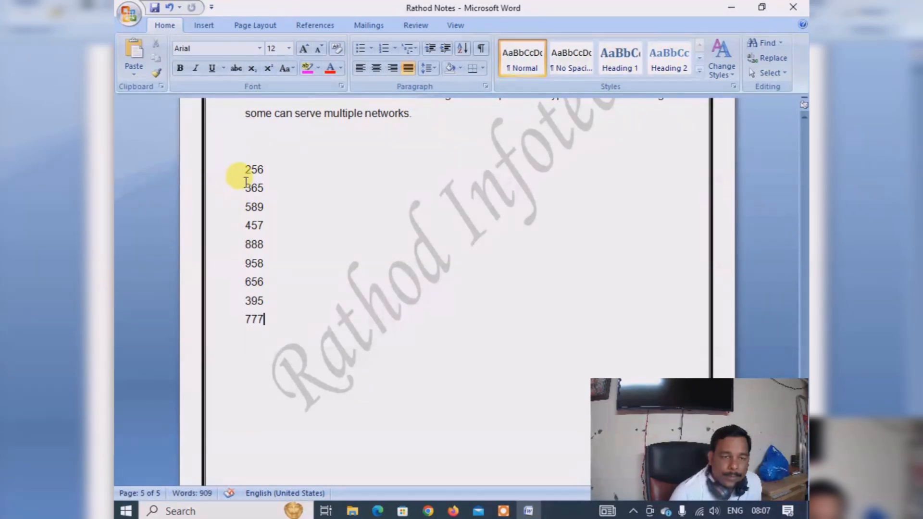
- Sort the list of numbers by paragraphs as Number type in ascending order
{"action": "left_click_drag", "start_coordinate": [244, 171], "coordinate": [266, 321]}
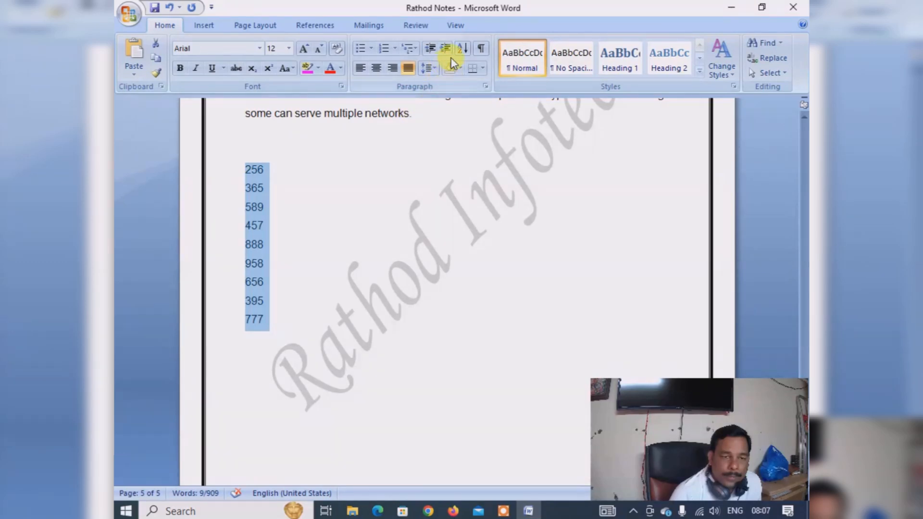
{"action": "left_click", "coordinate": [481, 53]}
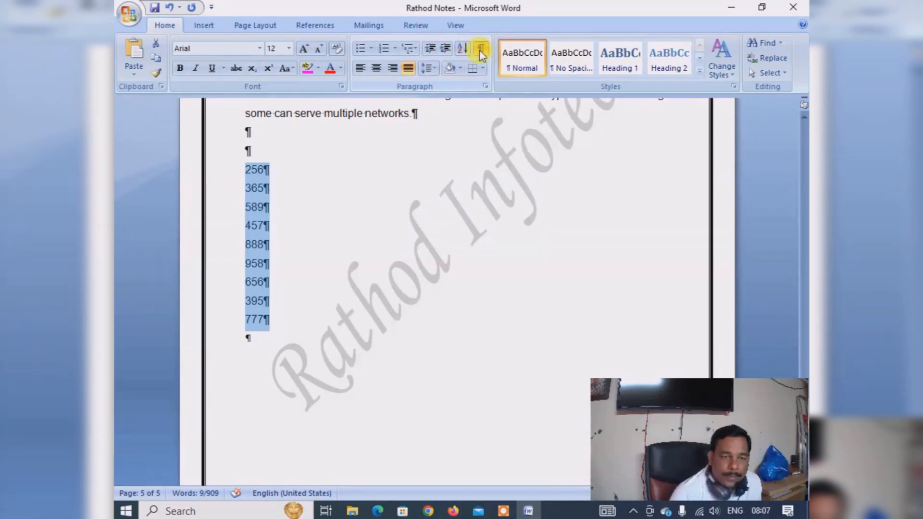
{"action": "left_click", "coordinate": [481, 53]}
{"action": "left_click", "coordinate": [462, 49]}
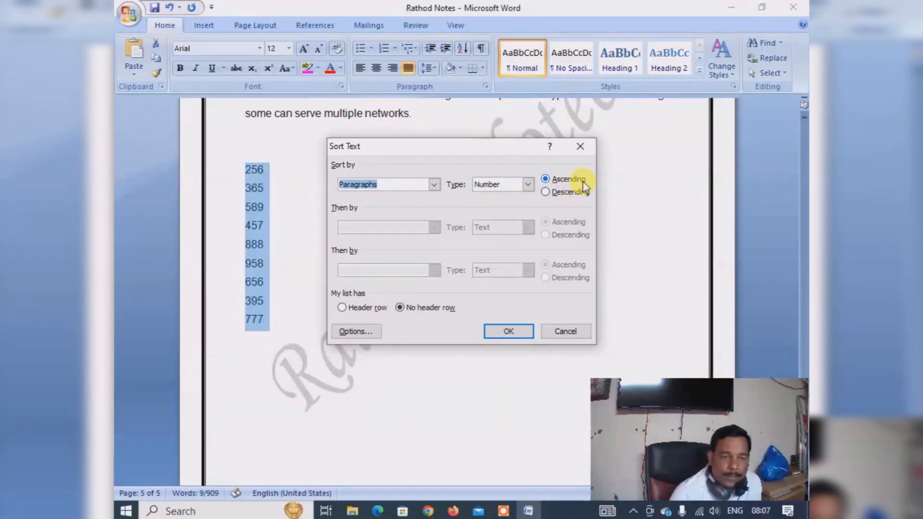
{"action": "left_click", "coordinate": [509, 332]}
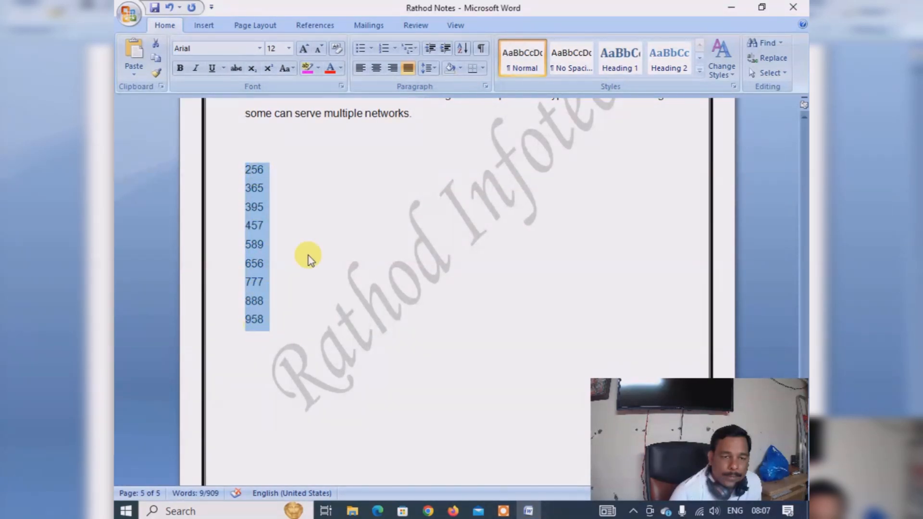
- Sort the list of numbers in descending order
{"action": "left_click", "coordinate": [462, 48]}
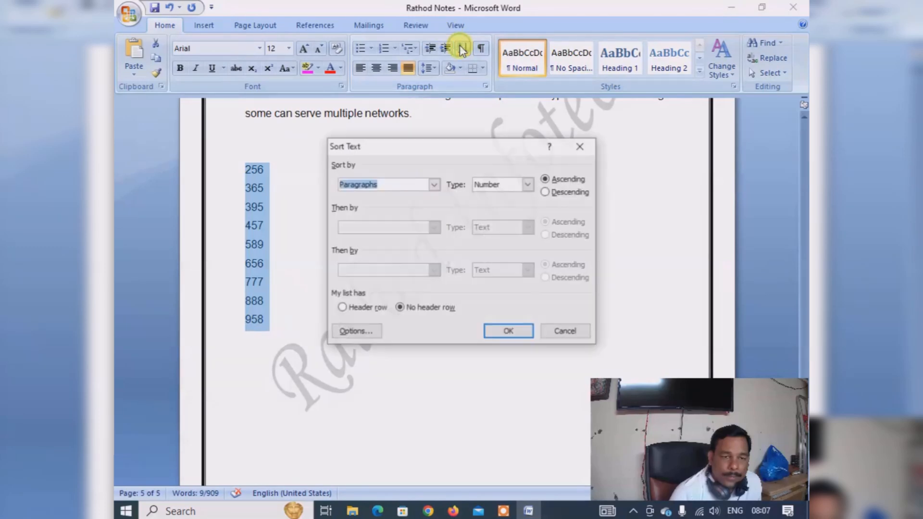
{"action": "left_click", "coordinate": [566, 193]}
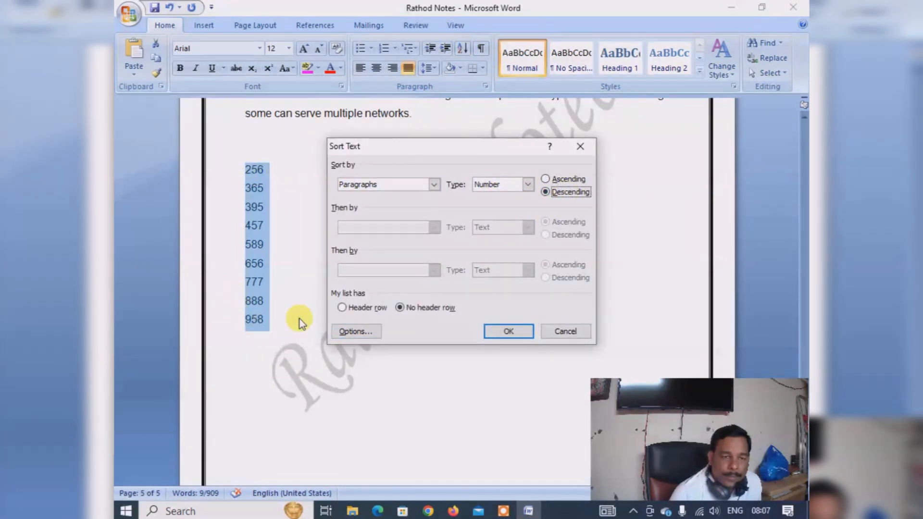
{"action": "left_click", "coordinate": [510, 331]}
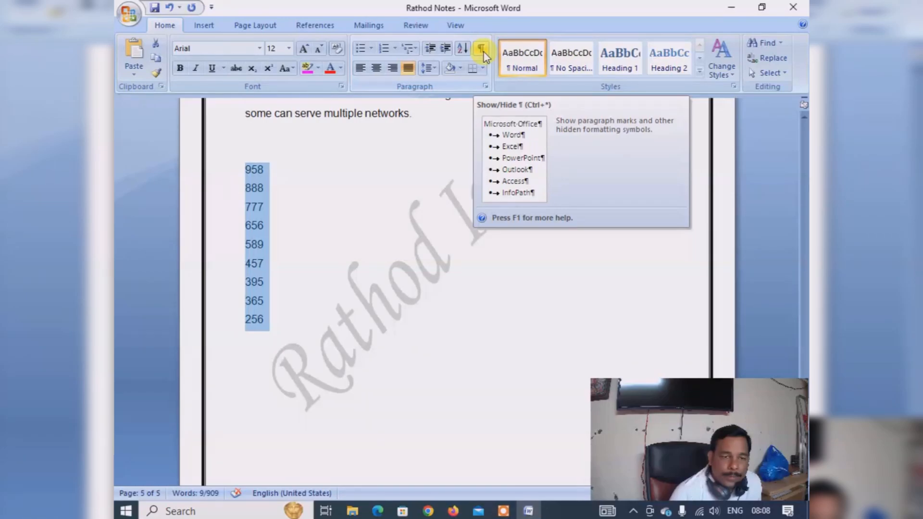
- Insert six blank lines directly below the COMPUTER heading on the first page
{"action": "scroll", "coordinate": [426, 224], "scroll_direction": "up", "scroll_amount": 5}
{"action": "left_click", "coordinate": [431, 226]}
{"action": "scroll", "coordinate": [431, 225], "scroll_direction": "up", "scroll_amount": 15}
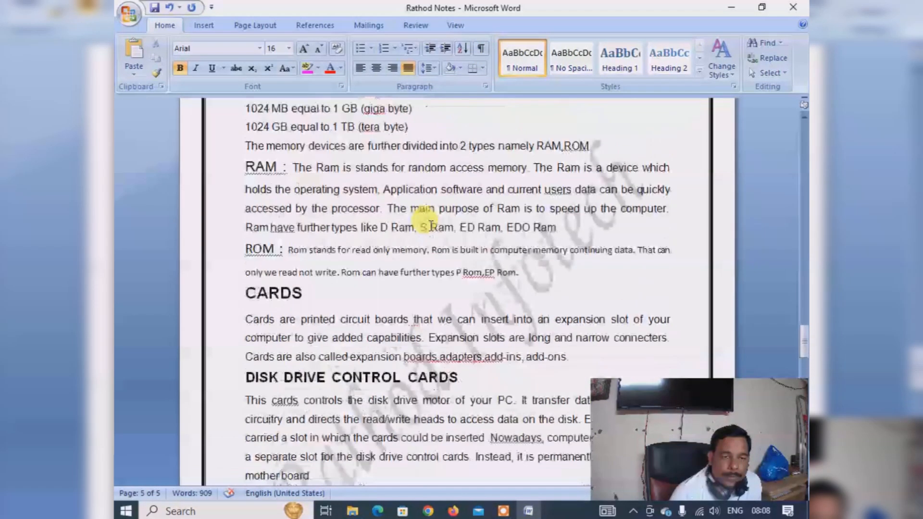
{"action": "scroll", "coordinate": [431, 226], "scroll_direction": "up", "scroll_amount": 15}
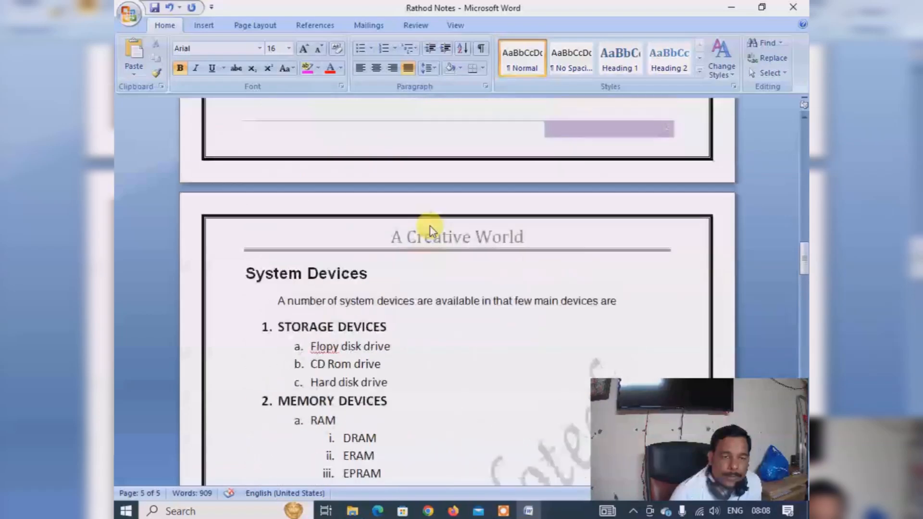
{"action": "scroll", "coordinate": [431, 226], "scroll_direction": "up", "scroll_amount": 15}
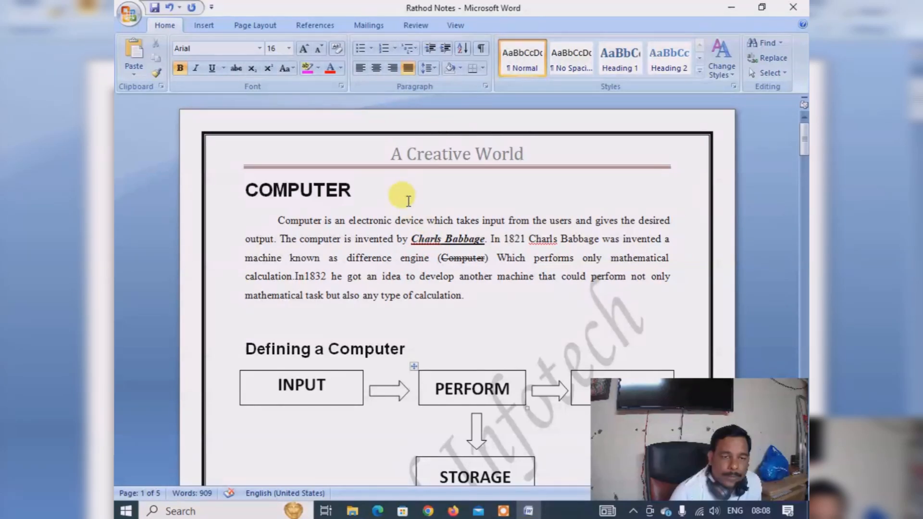
{"action": "left_click", "coordinate": [404, 190]}
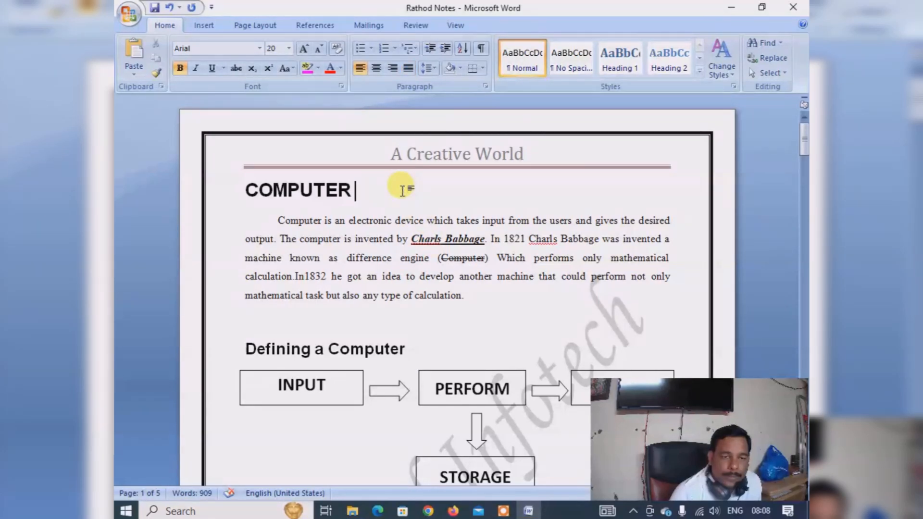
{"action": "key", "text": "Return"}
{"action": "key", "text": "Return"}
{"action": "key", "text": "Return"}
{"action": "key", "text": "Return"}
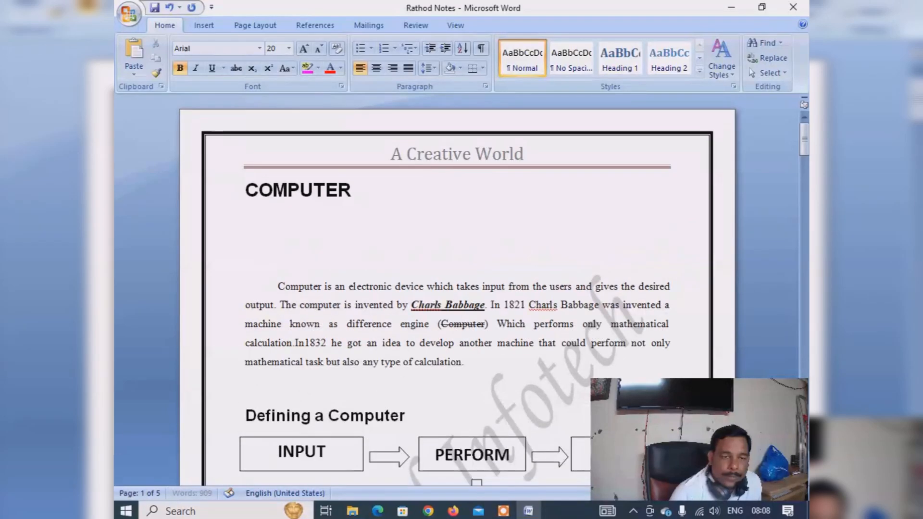
{"action": "key", "text": "Return"}
{"action": "key", "text": "Return"}
{"action": "key", "text": "Return"}
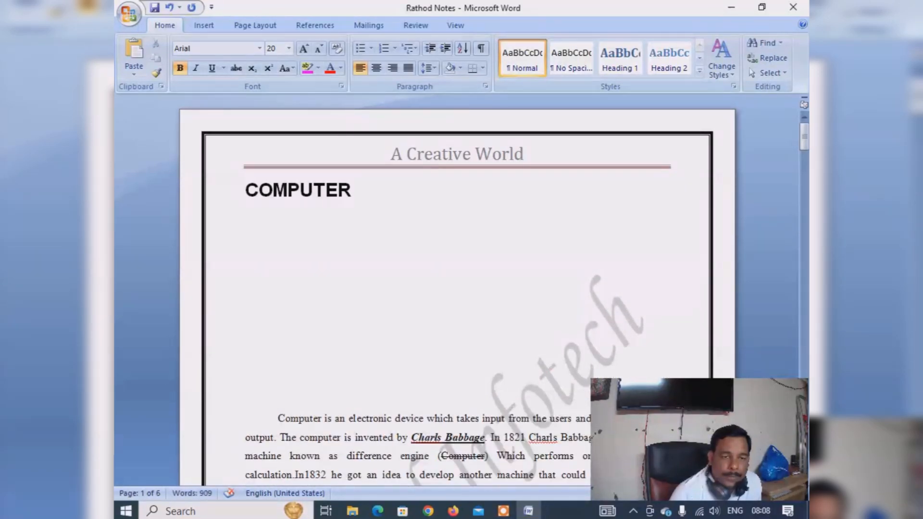
- Add six tabs and a run of spaces to the last blank line, and show and hide the formatting marks
{"action": "key", "text": "Tab"}
{"action": "key", "text": "Tab"}
{"action": "key", "text": "Tab"}
{"action": "key", "text": "Tab"}
{"action": "key", "text": "Tab"}
{"action": "key", "text": "Tab"}
{"action": "key", "text": "Tab"}
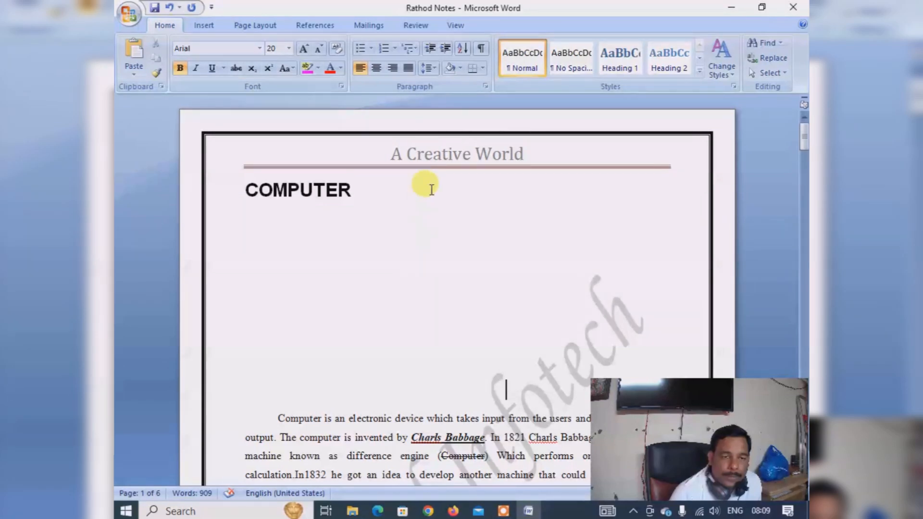
{"action": "left_click", "coordinate": [481, 52]}
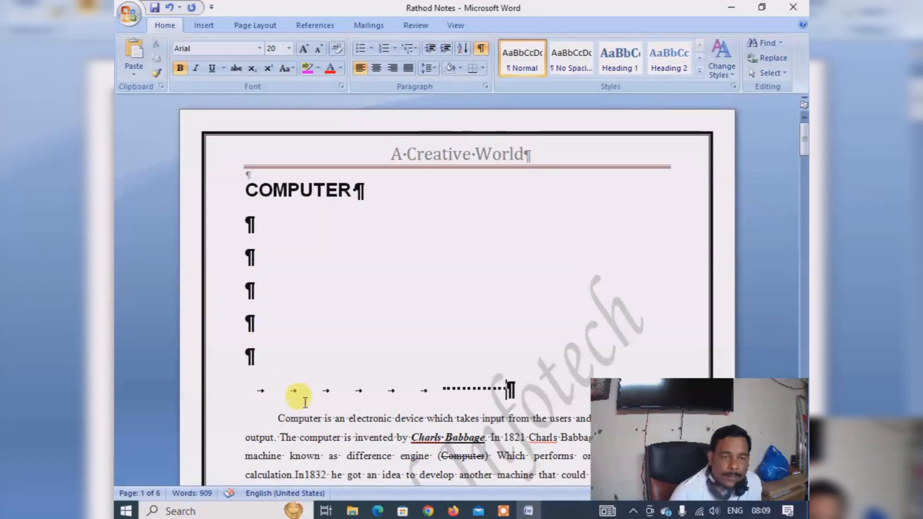
{"action": "left_click", "coordinate": [481, 49]}
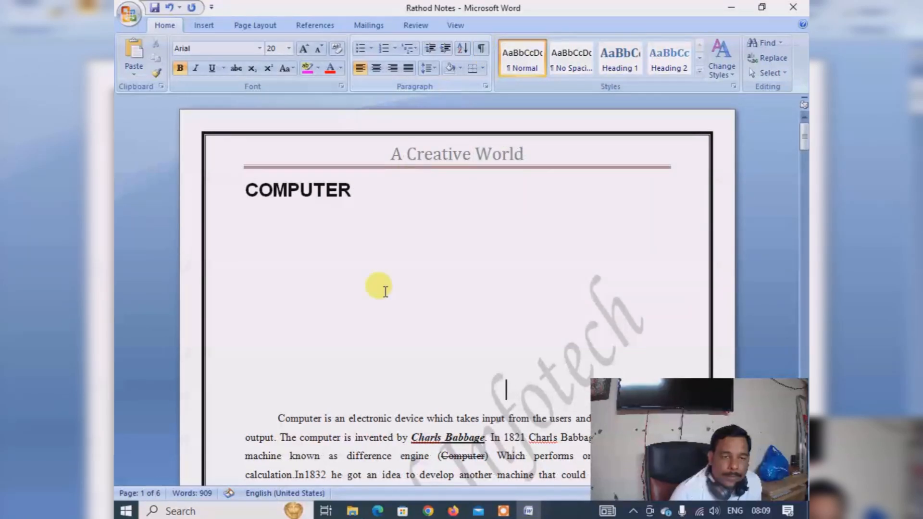
- Delete the blank lines below the COMPUTER heading and left-align the paragraph that follows it
{"action": "left_click", "coordinate": [339, 412]}
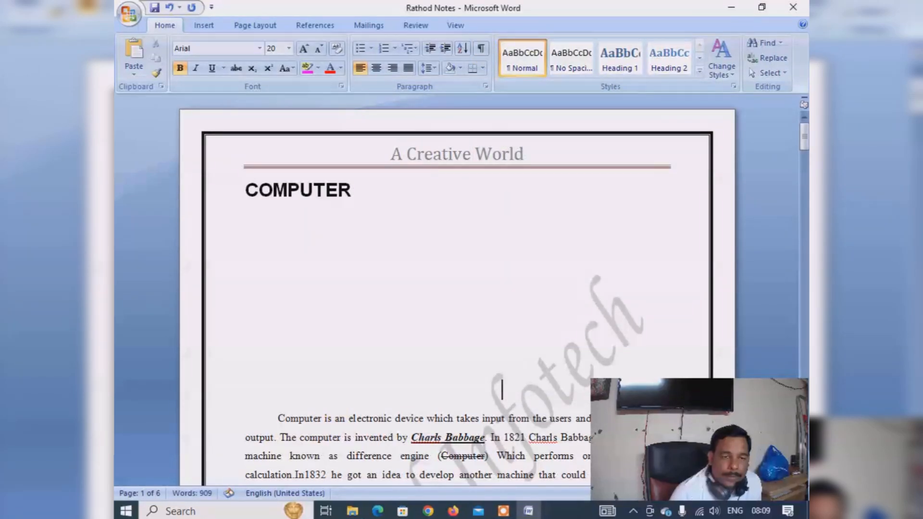
{"action": "left_click_drag", "start_coordinate": [511, 381], "coordinate": [283, 233]}
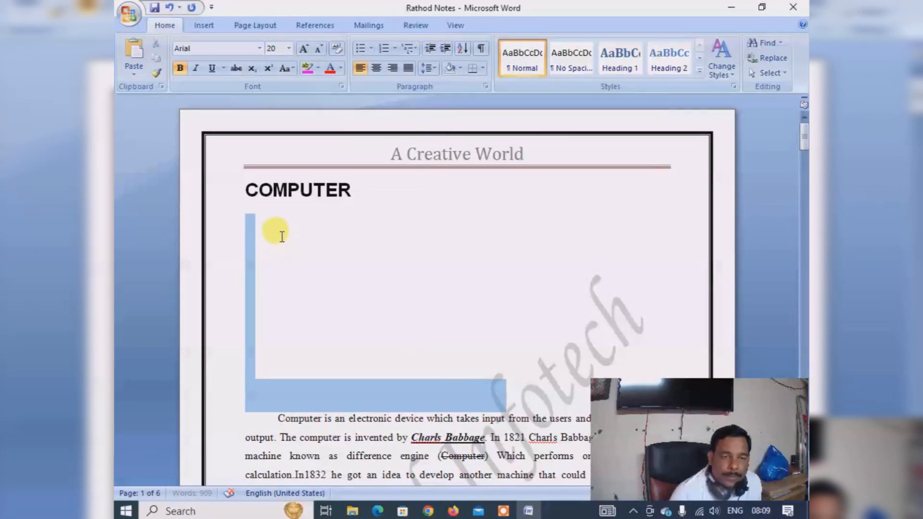
{"action": "key", "text": "Delete"}
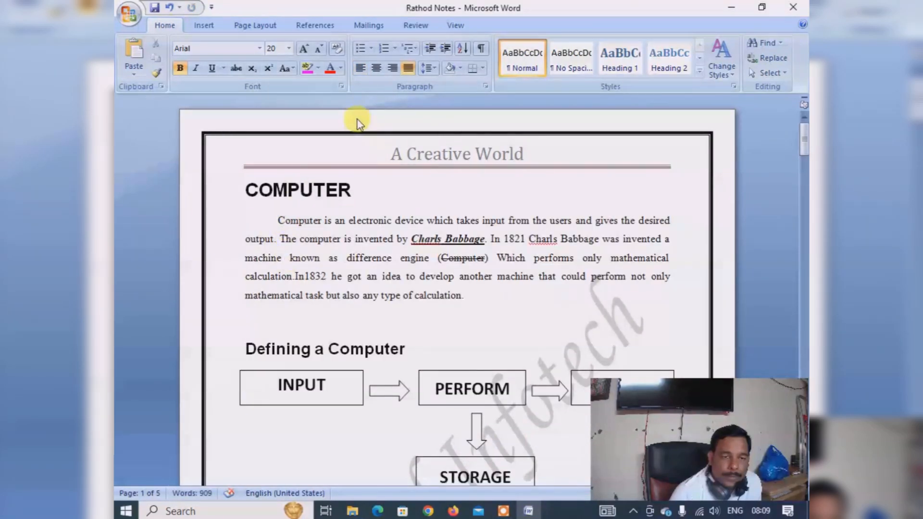
{"action": "left_click", "coordinate": [361, 73]}
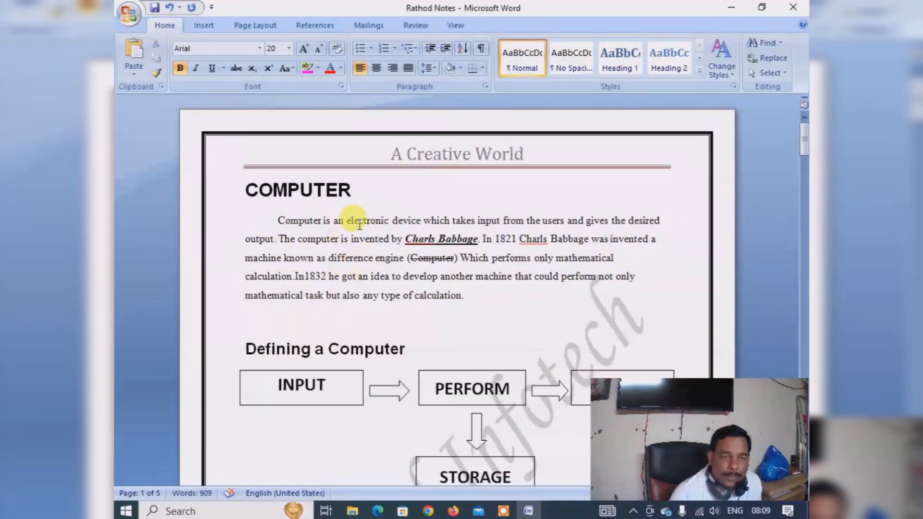